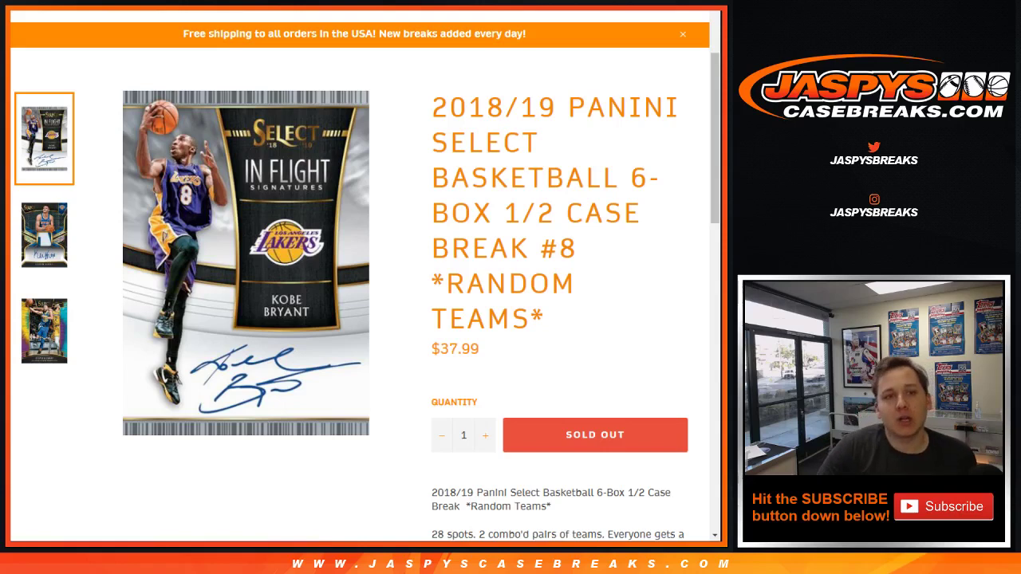
- Roll two virtual dice in the RANDOM.ORG Dice Roller
key("ctrl+Tab")
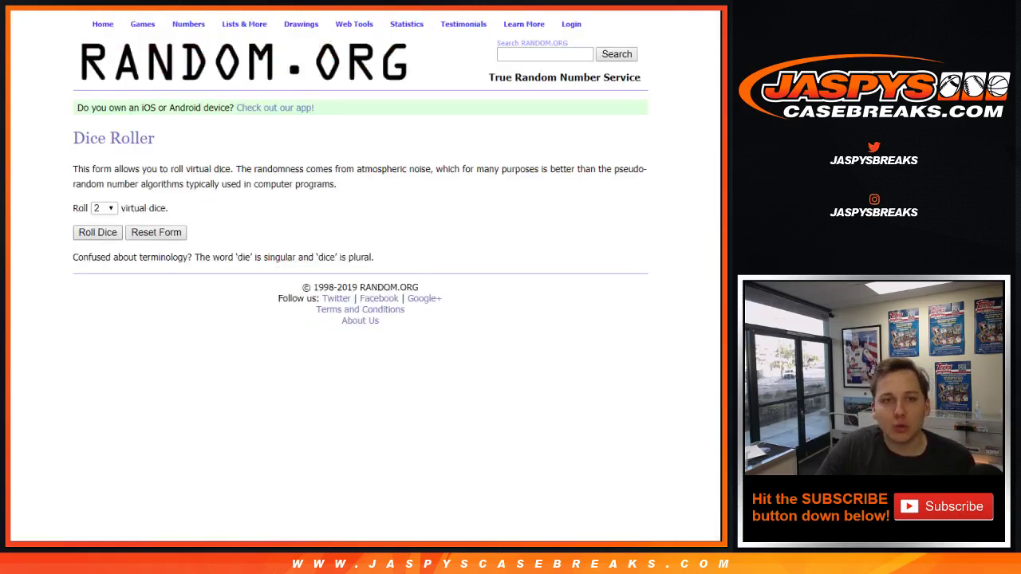
key("ctrl+Tab")
key("ctrl+Tab")
key("ctrl+shift+Tab")
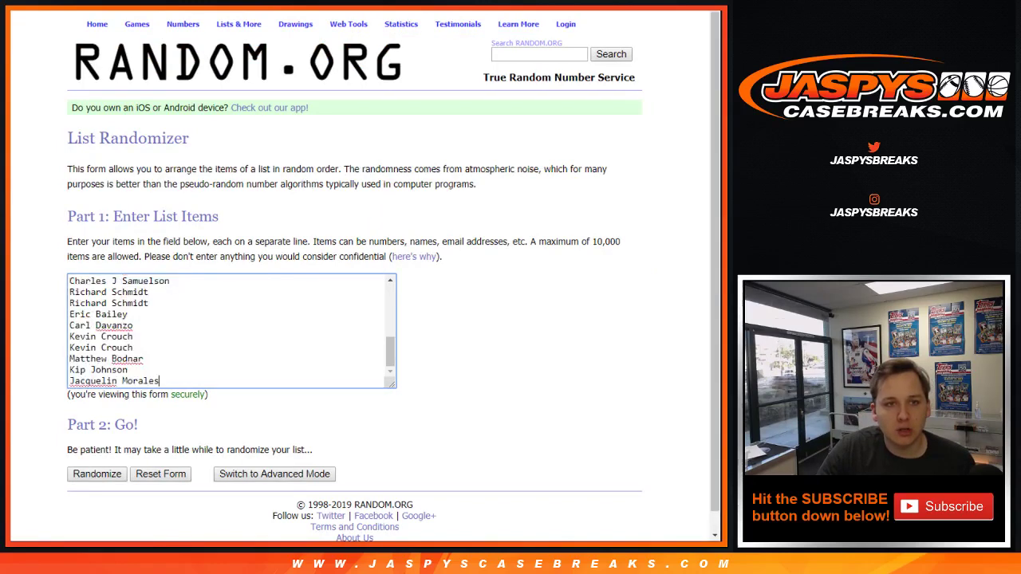
key("ctrl+shift+Tab")
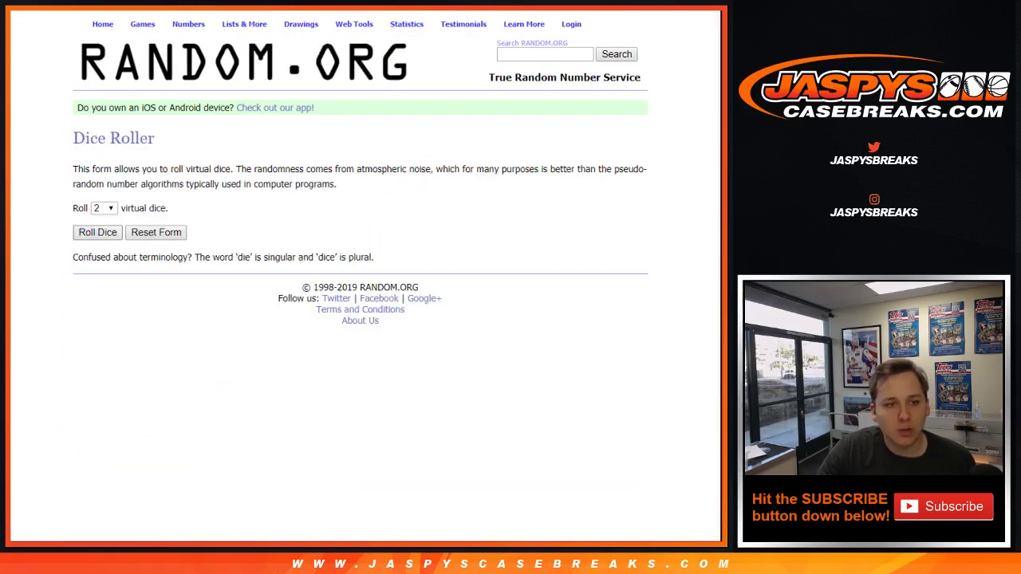
key("Return")
key("ctrl+shift+Tab")
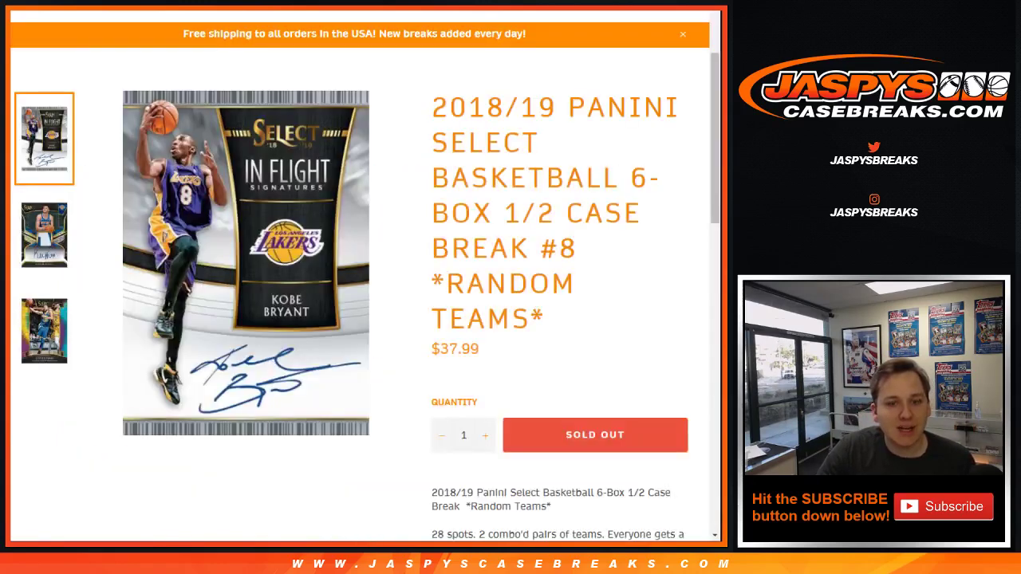
- Randomize the list of participant names once in the List Randomizer
key("ctrl+Tab")
key("ctrl+Tab")
scroll(231, 331, "up", 4)
scroll(360, 303, "down", 2)
key("Tab")
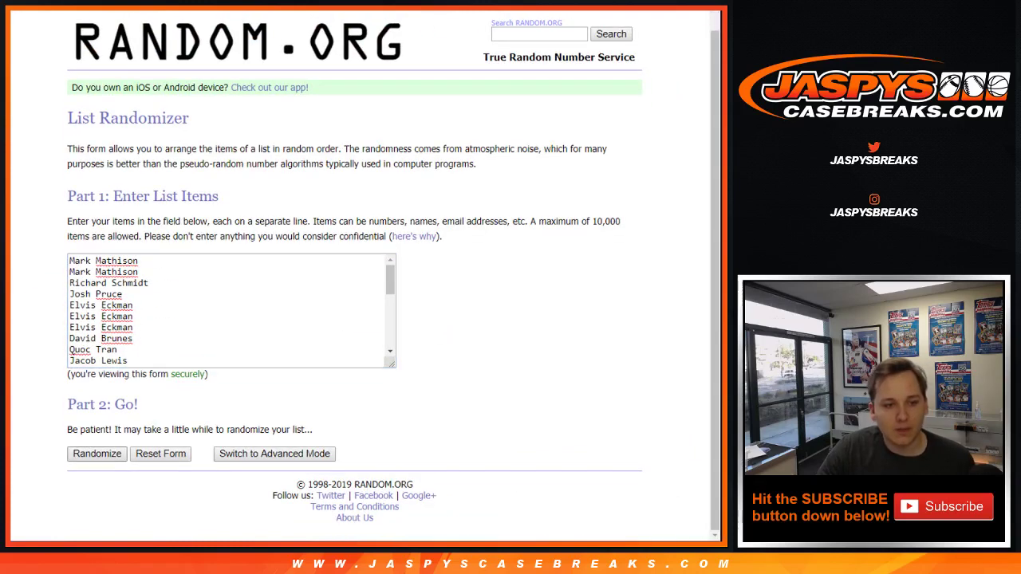
key("Return")
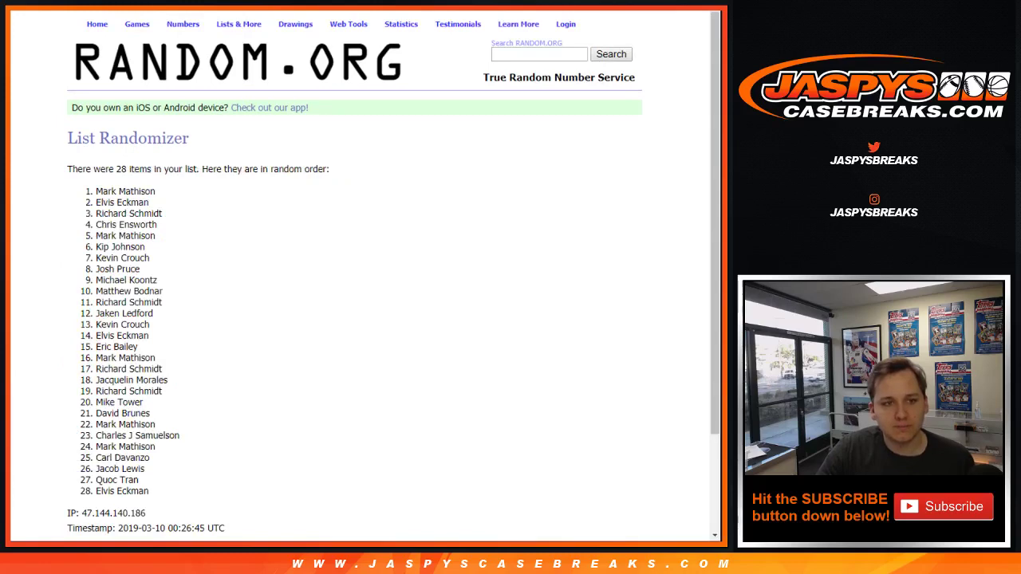
- Randomize the participant names five more times, for six rounds altogether
key("ctrl+shift+Tab")
key("ctrl+Tab")
scroll(359, 279, "down", 2)
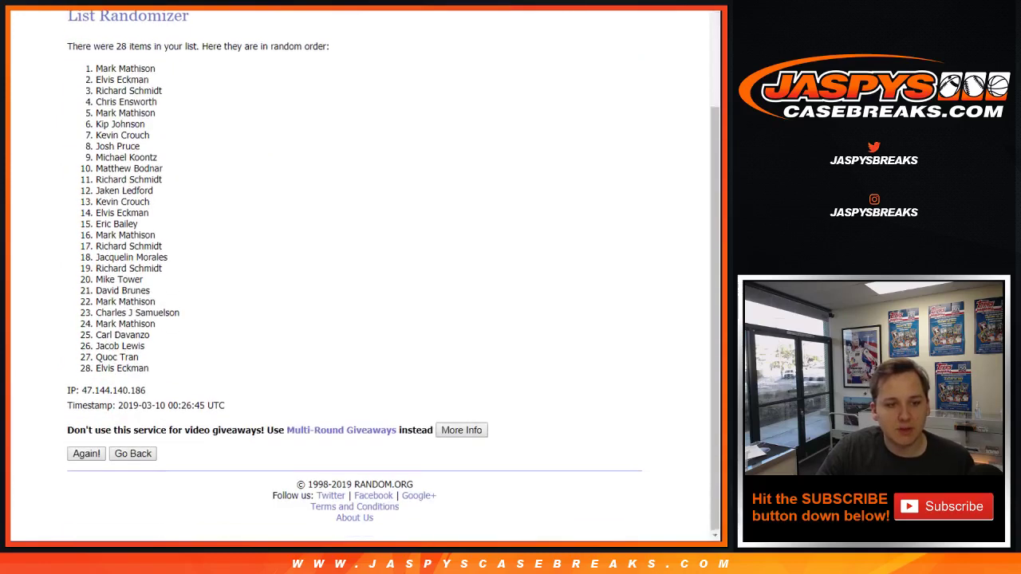
left_click(86, 453)
scroll(86, 454, "down", 2)
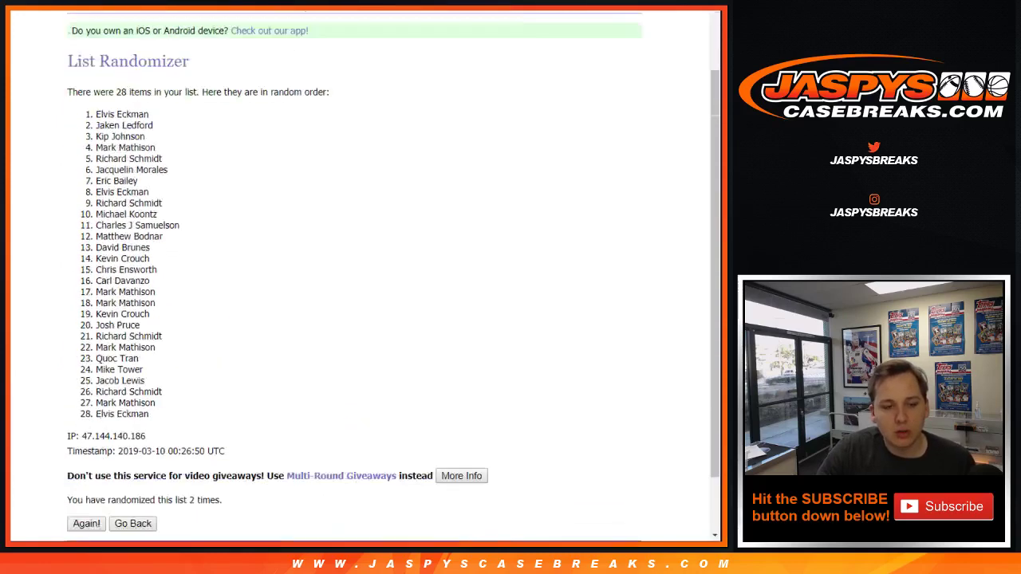
key("Return")
scroll(359, 279, "down", 2)
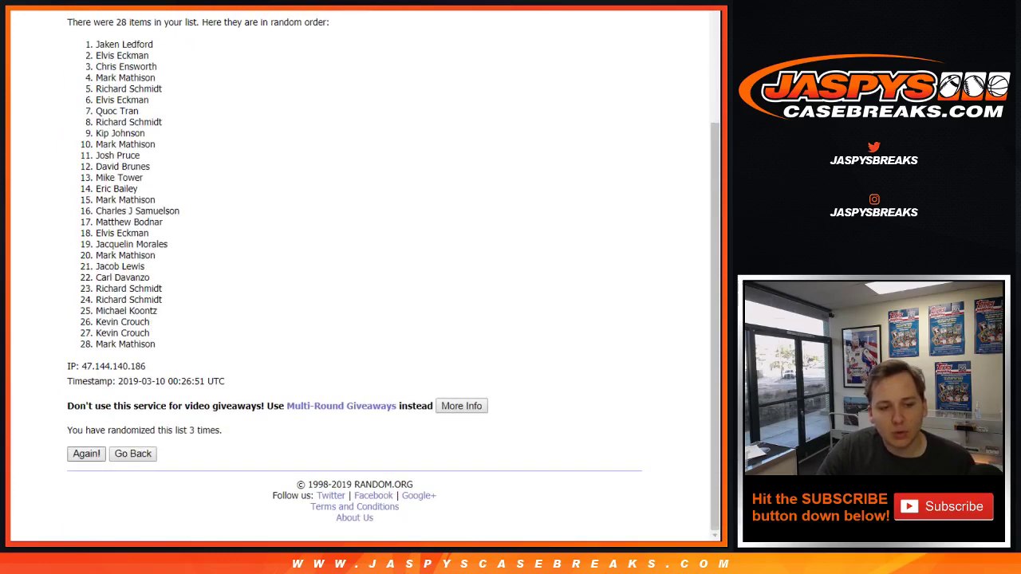
key("Return")
scroll(359, 279, "down", 2)
key("Return")
scroll(359, 279, "down", 2)
key("Return")
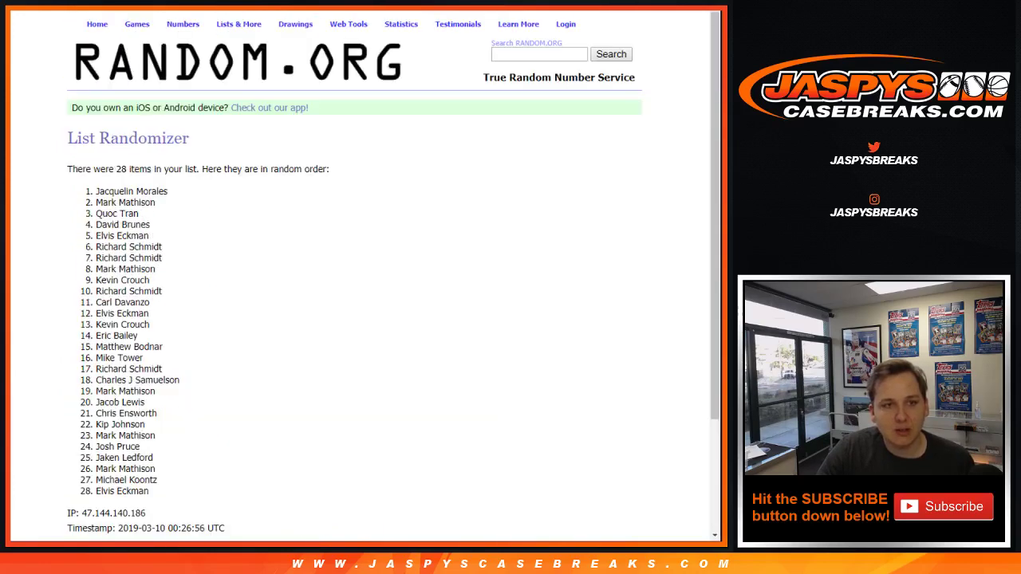
- Copy all 28 randomized participant names and paste them into column A of the Google Sheets break sheet, starting at A1
key("ctrl+shift+Tab")
key("ctrl+Tab")
scroll(358, 279, "down", 2)
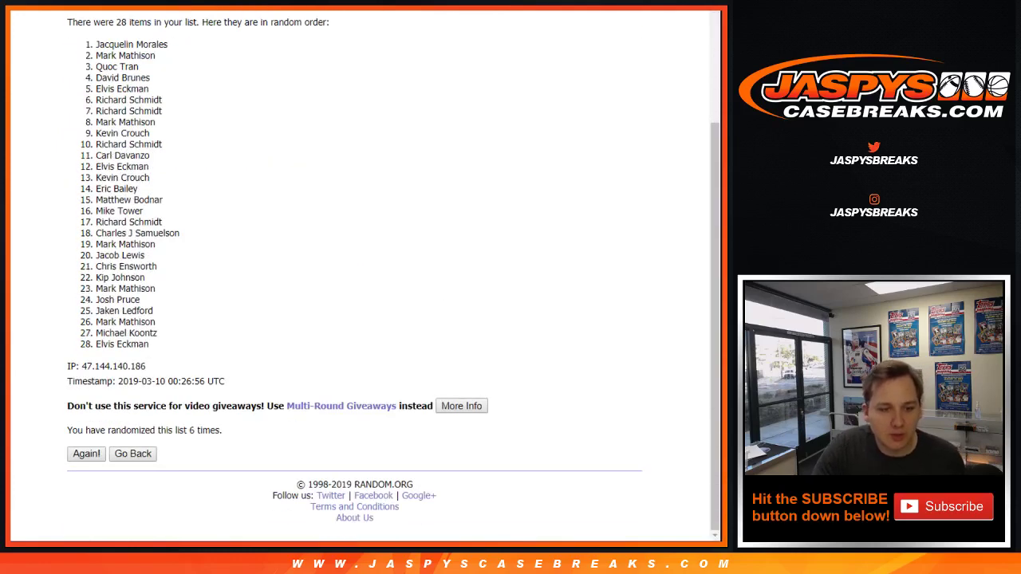
left_click_drag(149, 344, 96, 44)
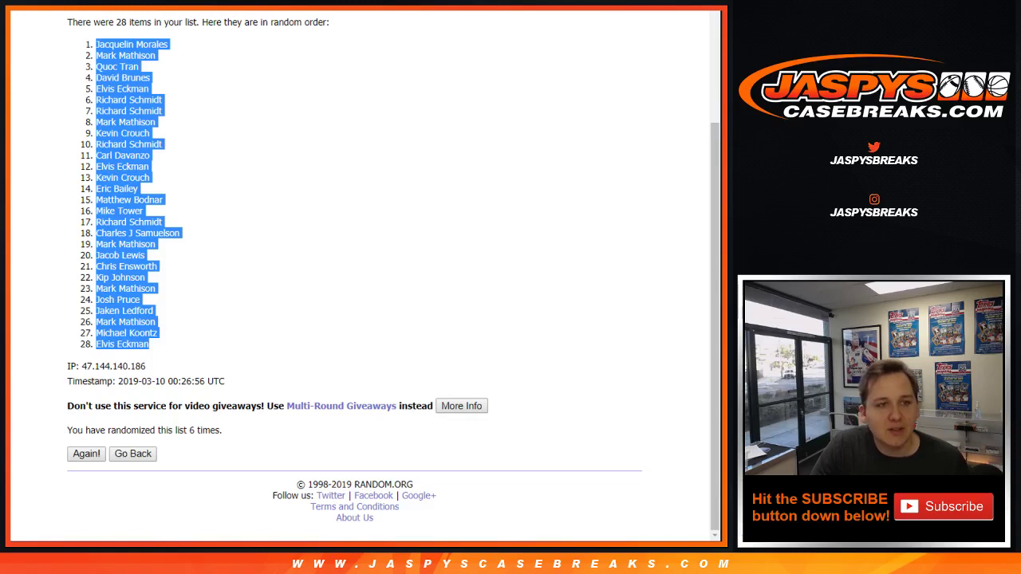
key("ctrl+c")
key("ctrl+Tab")
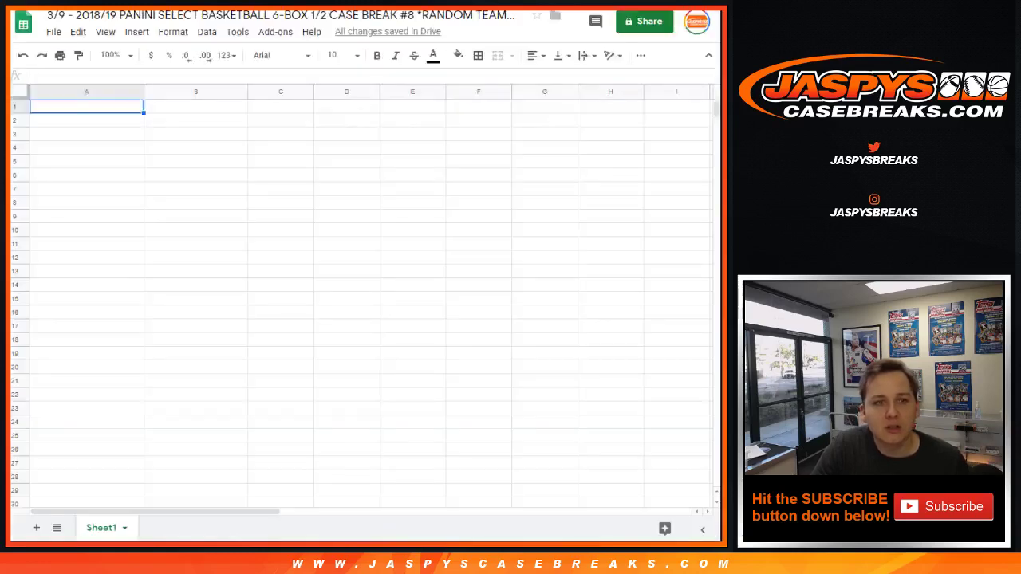
key("ctrl+v")
- Set the pasted names to font size 12 and narrow column A to fit them closely
left_click(331, 55)
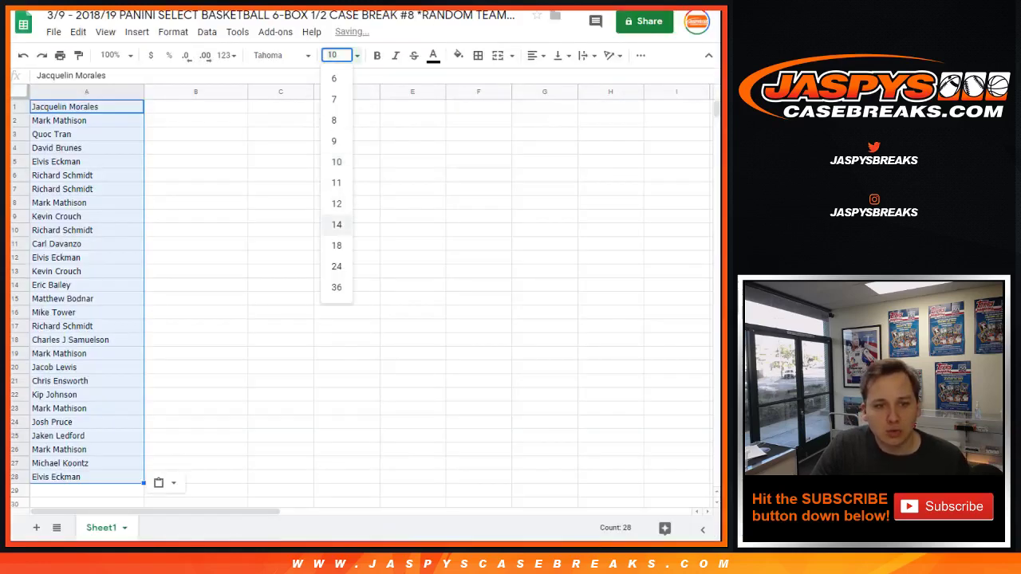
left_click(335, 204)
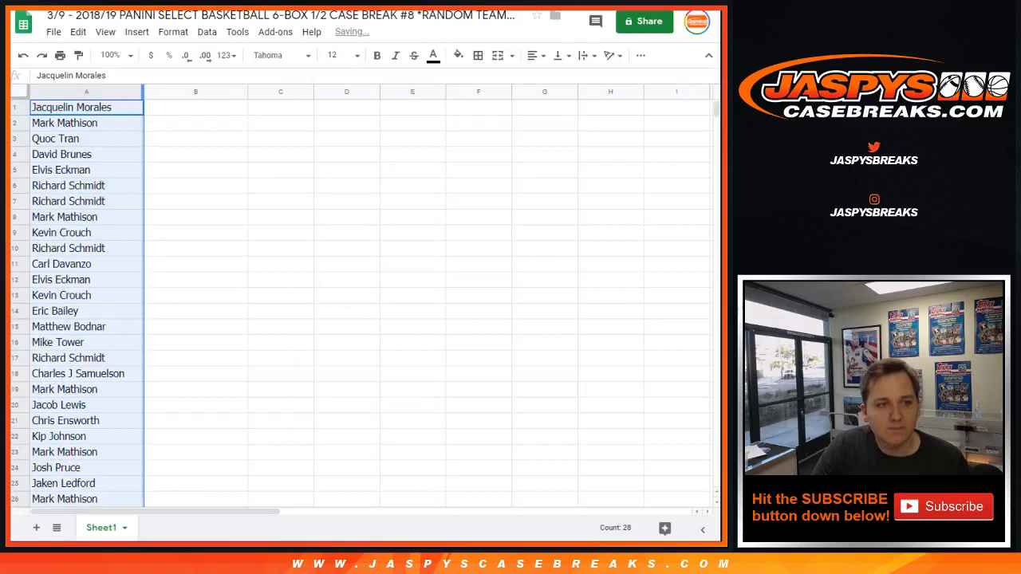
left_click_drag(144, 92, 127, 92)
- Set the sheet zoom to 90% and select cell B1 for the team list
left_click(111, 55)
left_click(113, 120)
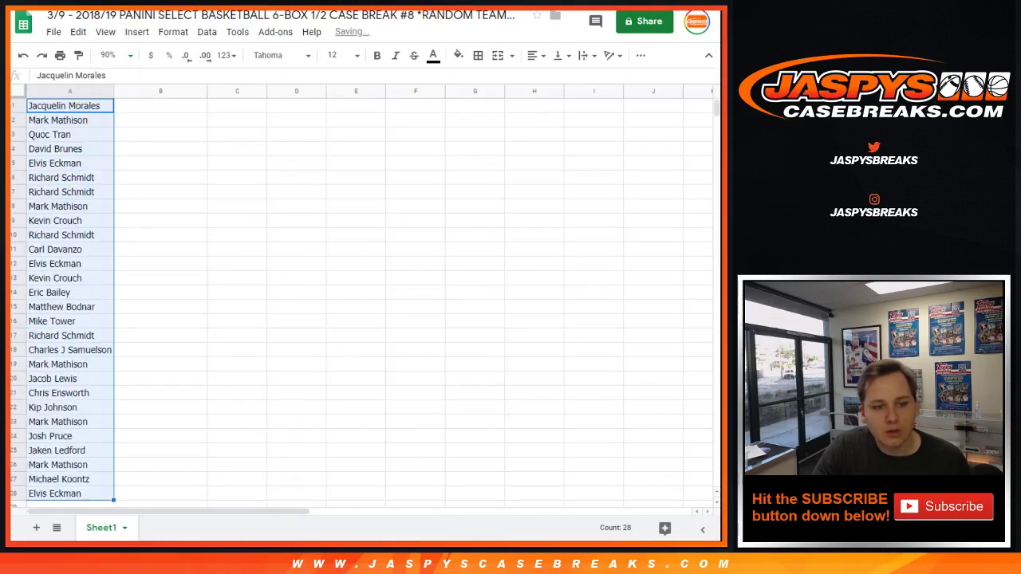
left_click(160, 105)
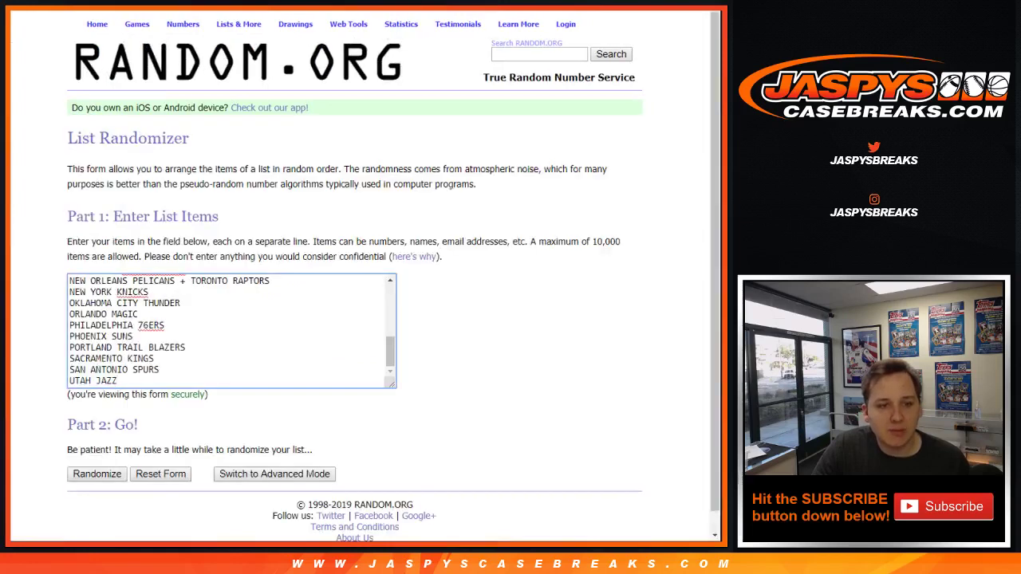
- Look through the basketball team list in the RANDOM.ORG List Randomizer and randomize it once
scroll(227, 331, "up", 2)
scroll(226, 331, "down", 2)
scroll(227, 331, "up", 1)
scroll(232, 330, "up", 4)
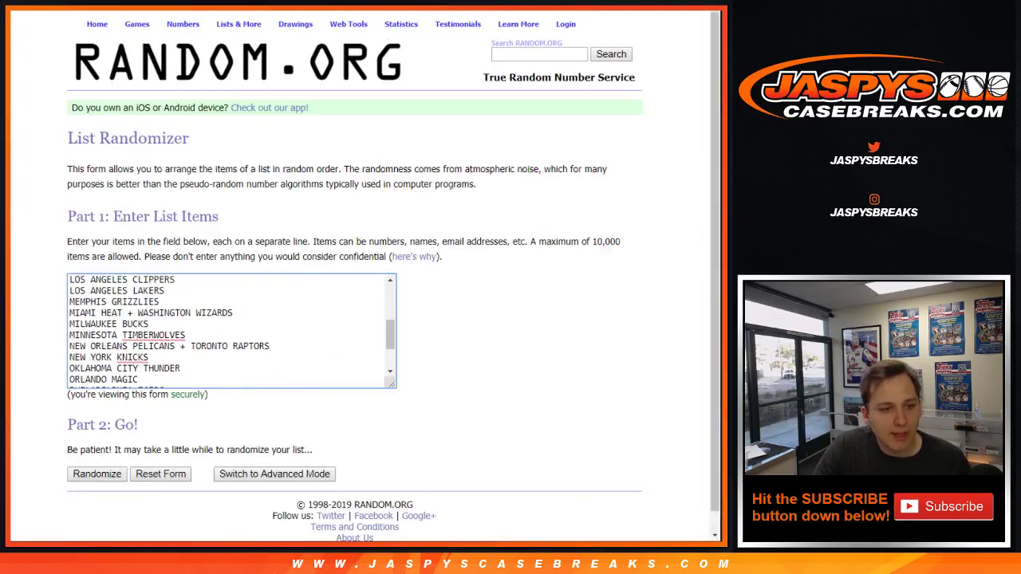
scroll(232, 331, "up", 2)
scroll(232, 330, "down", 6)
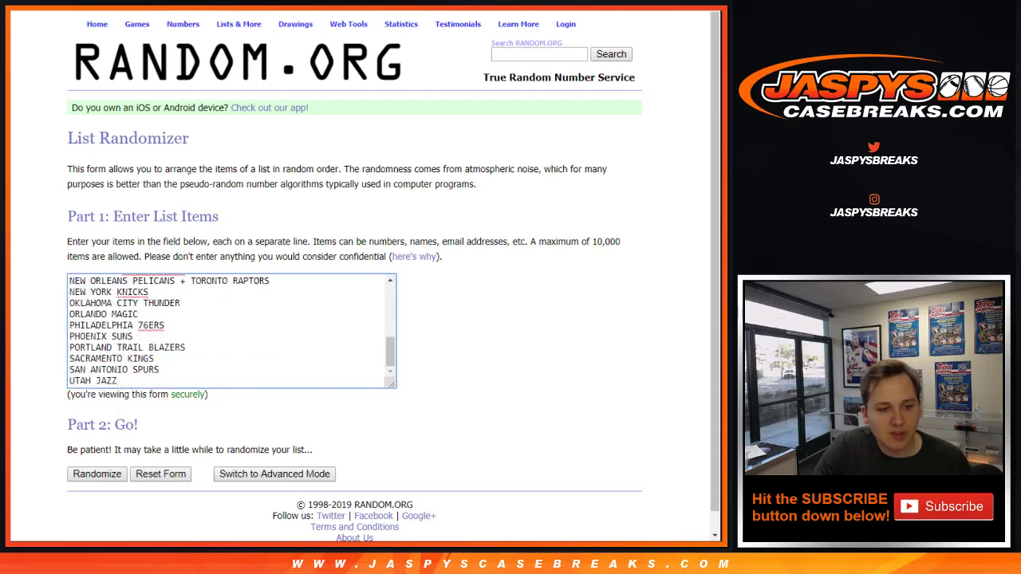
left_click(96, 453)
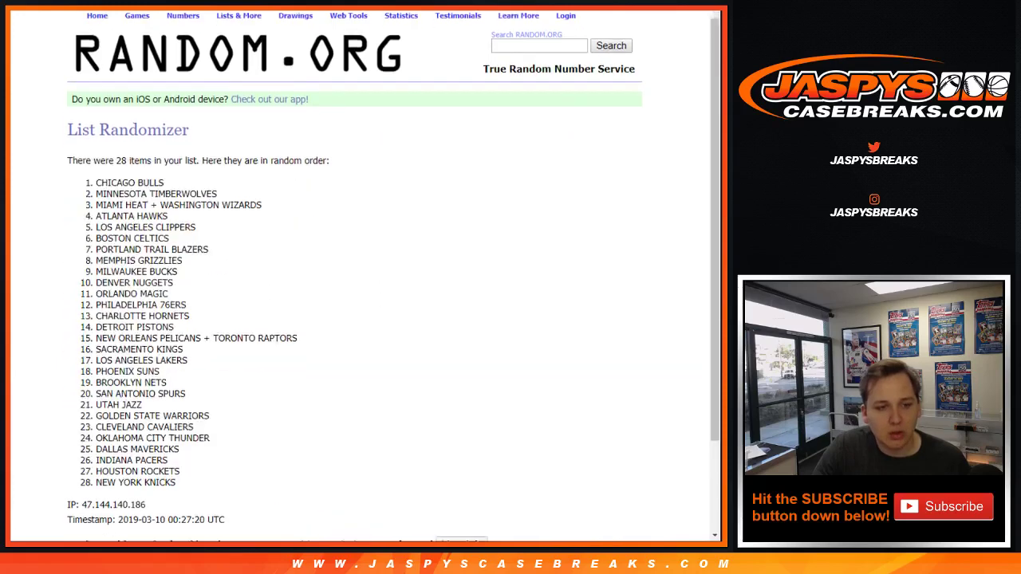
- Randomize the team list five more times, for six rounds altogether
scroll(96, 453, "down", 3)
left_click(86, 453)
scroll(86, 453, "down", 2)
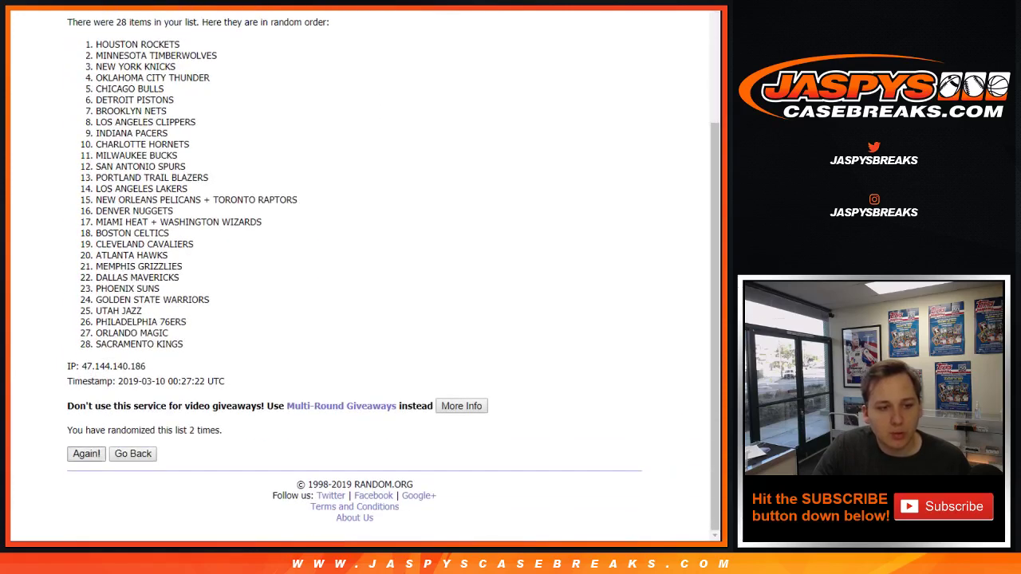
left_click(86, 453)
scroll(86, 453, "down", 2)
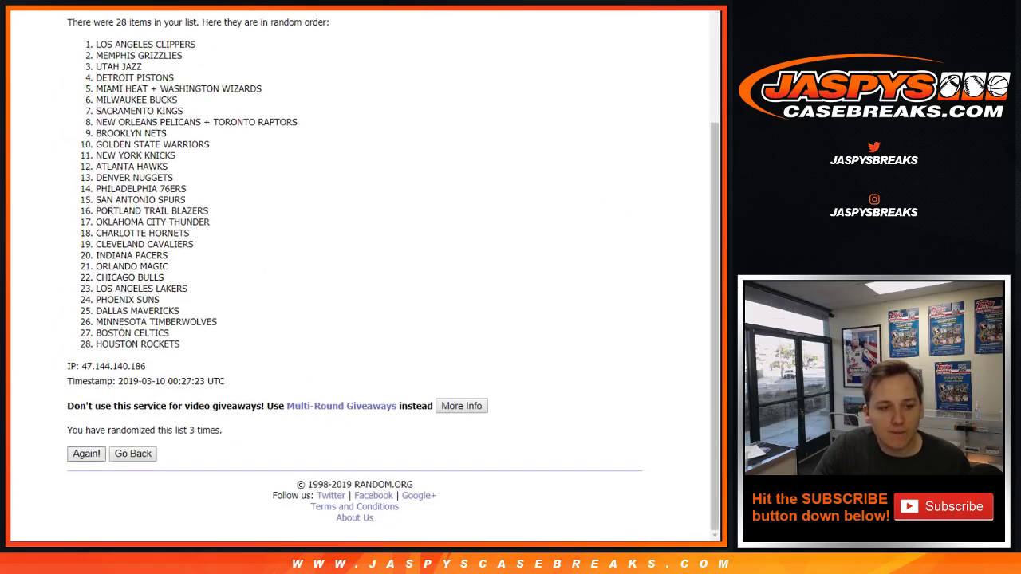
left_click(86, 453)
scroll(86, 453, "down", 2)
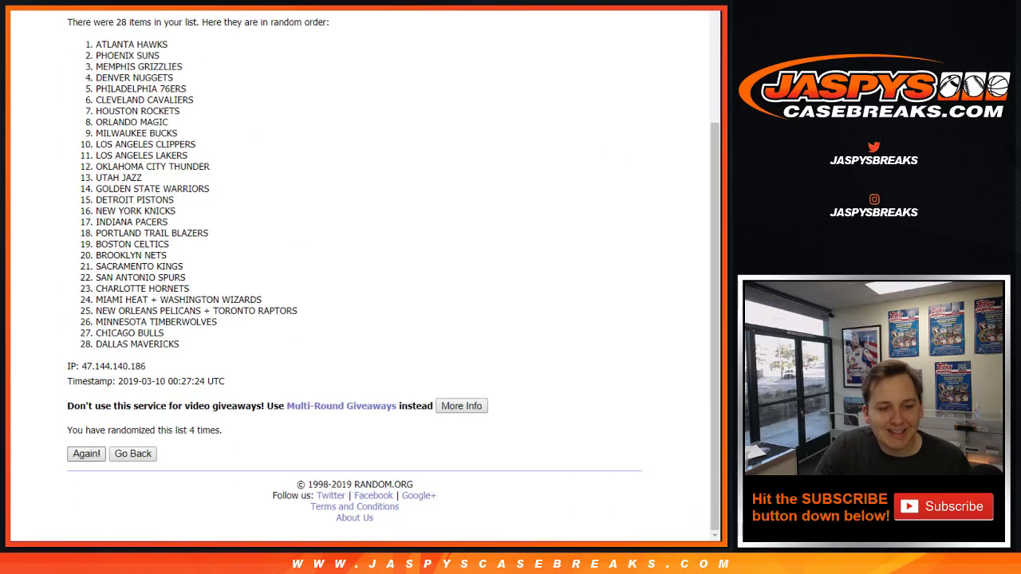
left_click(86, 453)
scroll(86, 453, "down", 2)
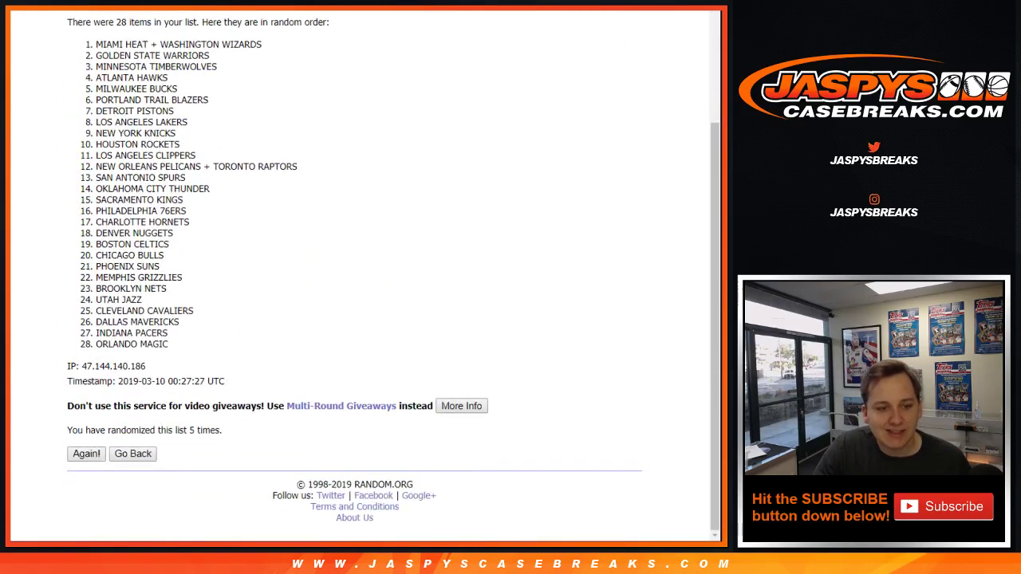
left_click(86, 453)
- Copy all 28 randomized teams and paste them into column B of the Google Sheets break sheet, starting at B1
left_click_drag(94, 191, 173, 490)
key("ctrl+c")
scroll(173, 491, "down", 2)
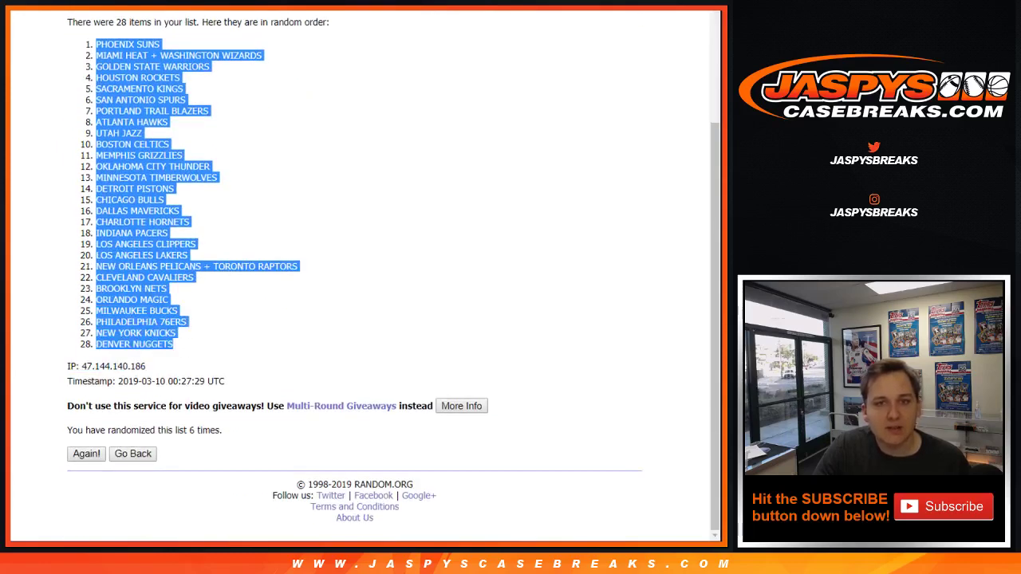
key("ctrl+Tab")
key("ctrl+v")
- Set the pasted teams to font size 12 and auto-fit column B to the longest team entry
left_click(338, 55)
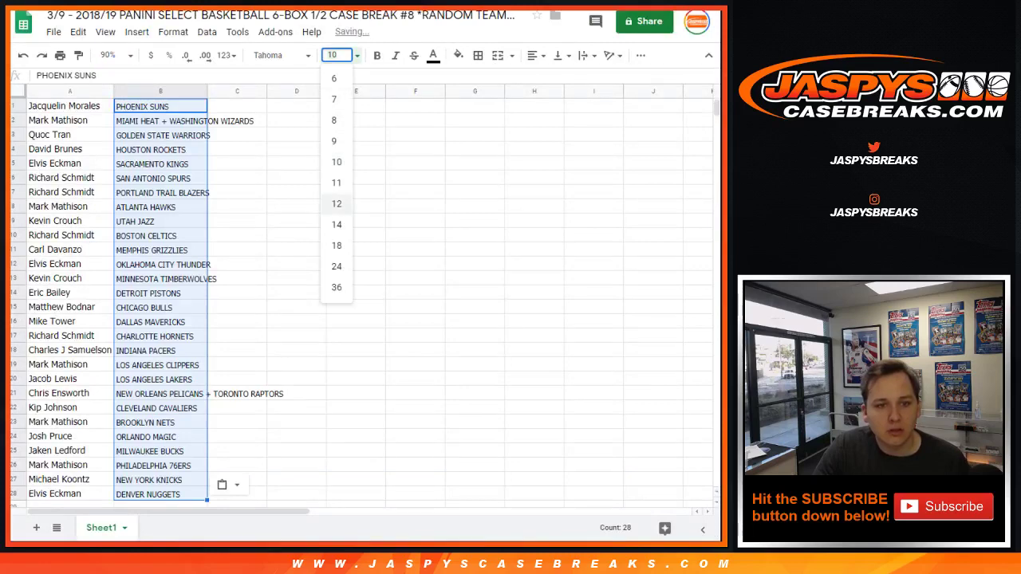
left_click(337, 203)
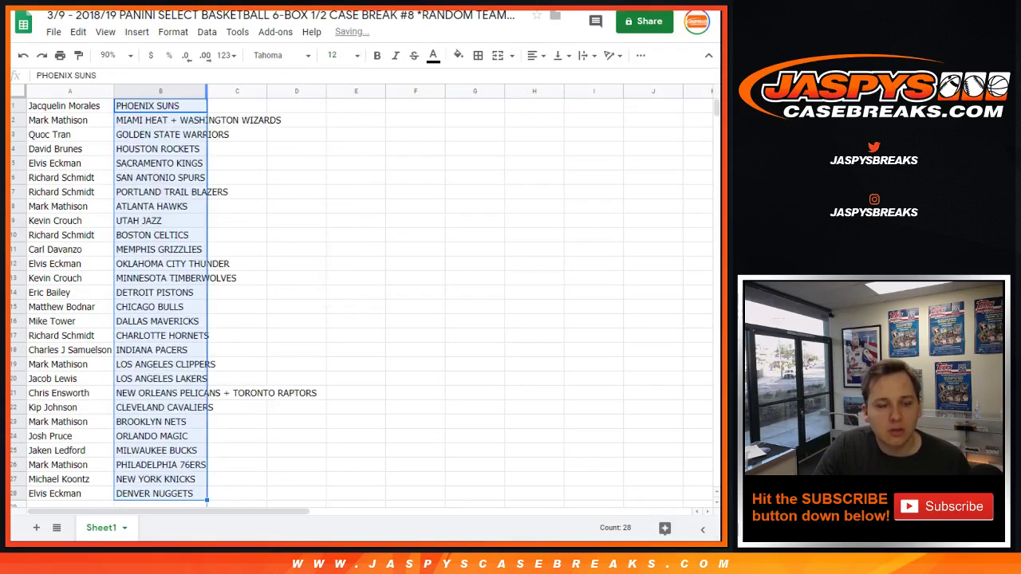
double_click(206, 91)
left_click(349, 106)
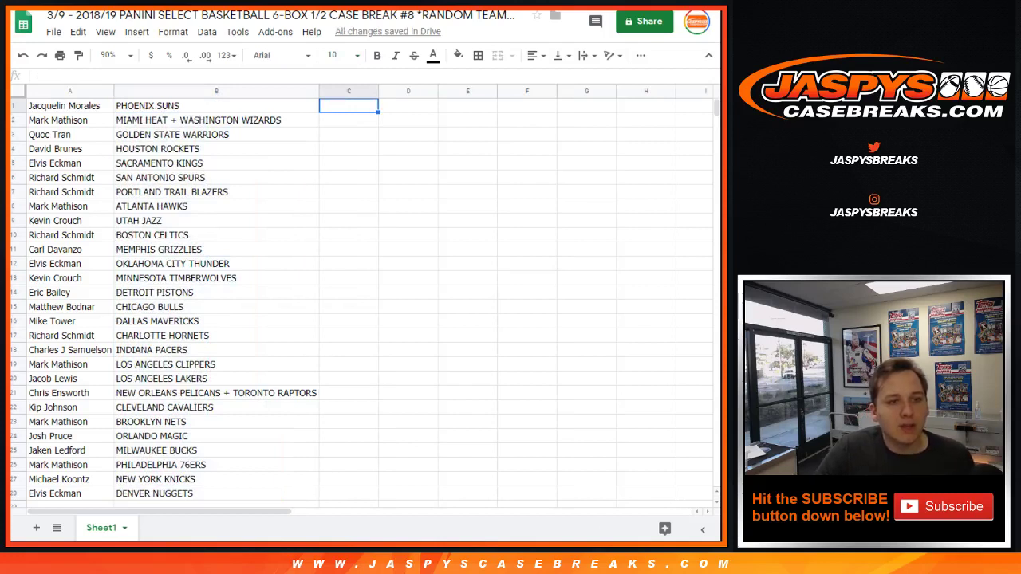
- Go through the participant–team pairings row by row in column B, from row 2 to the end of the list
left_click(216, 120)
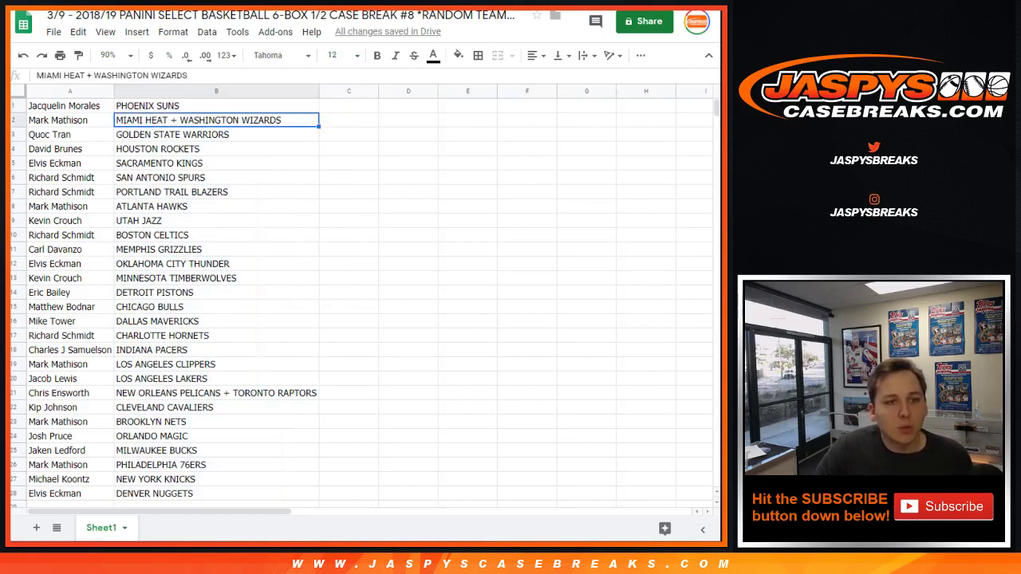
left_click(15, 135)
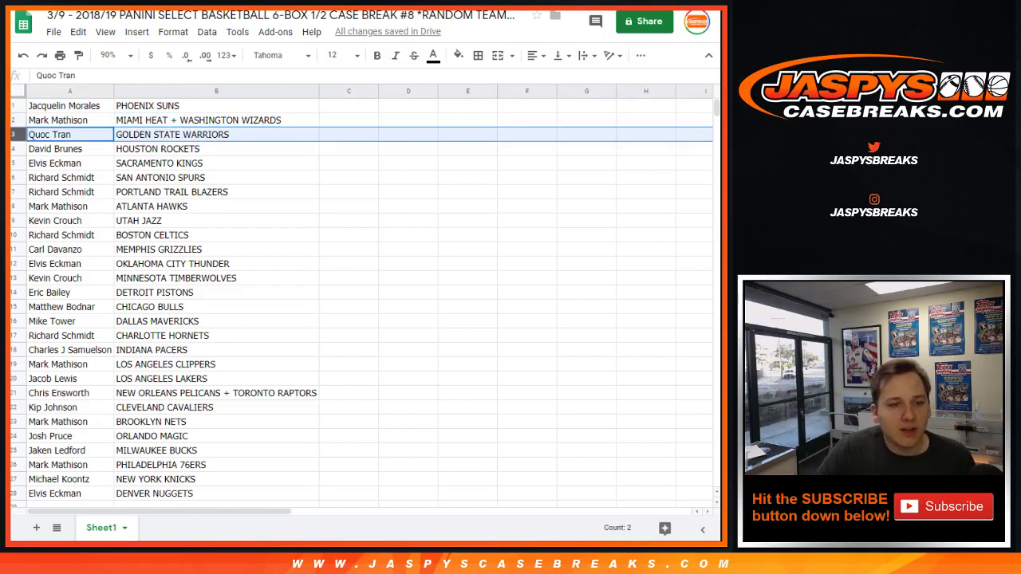
left_click(217, 150)
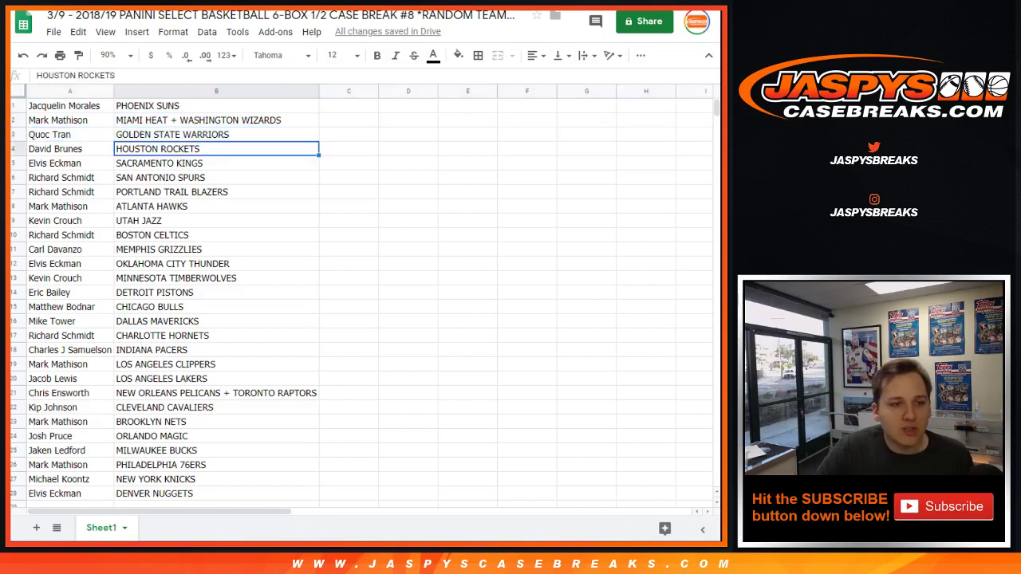
left_click(216, 164)
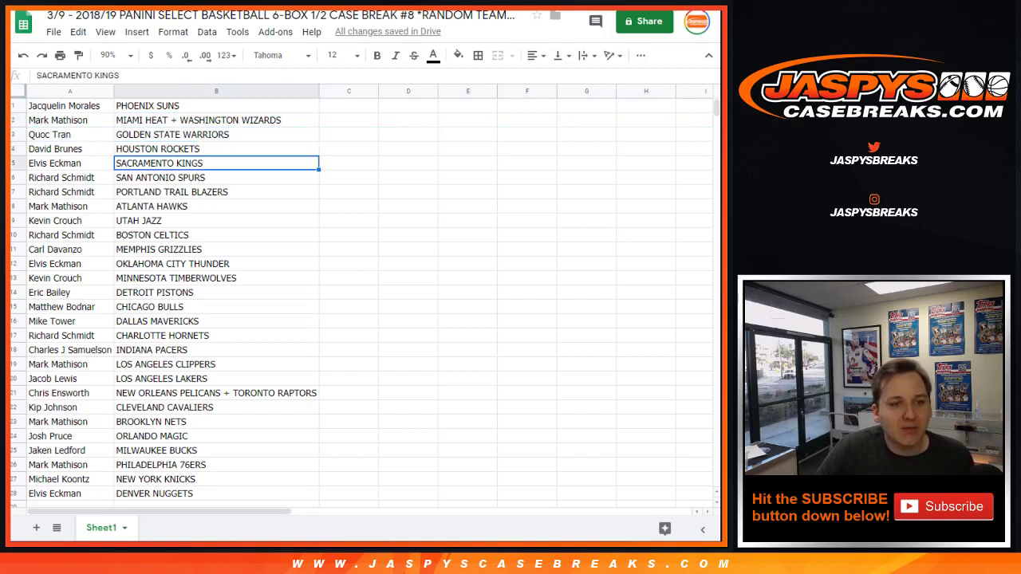
left_click(217, 177)
left_click(216, 192)
left_click(216, 206)
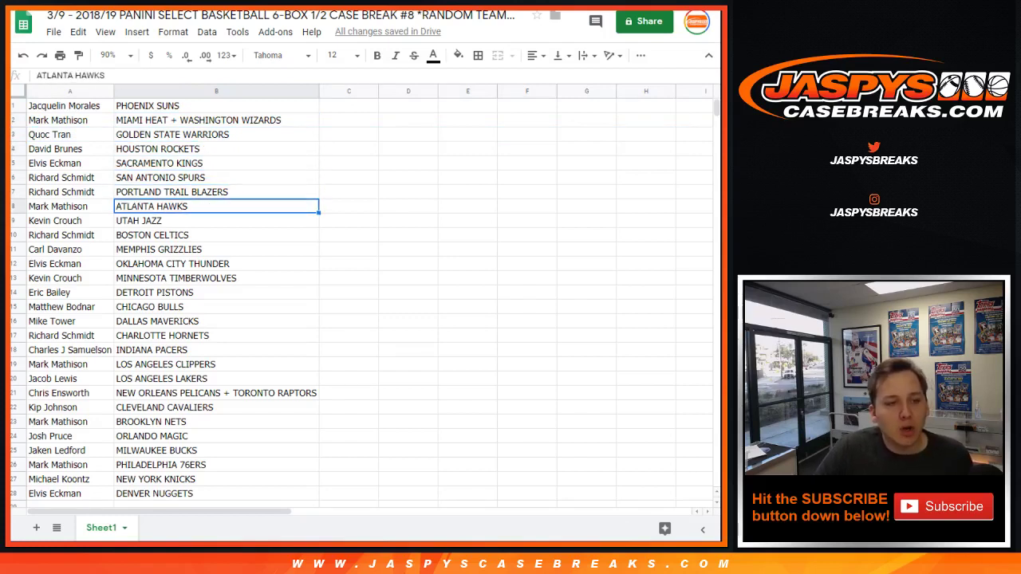
left_click(217, 221)
left_click(216, 235)
left_click(216, 250)
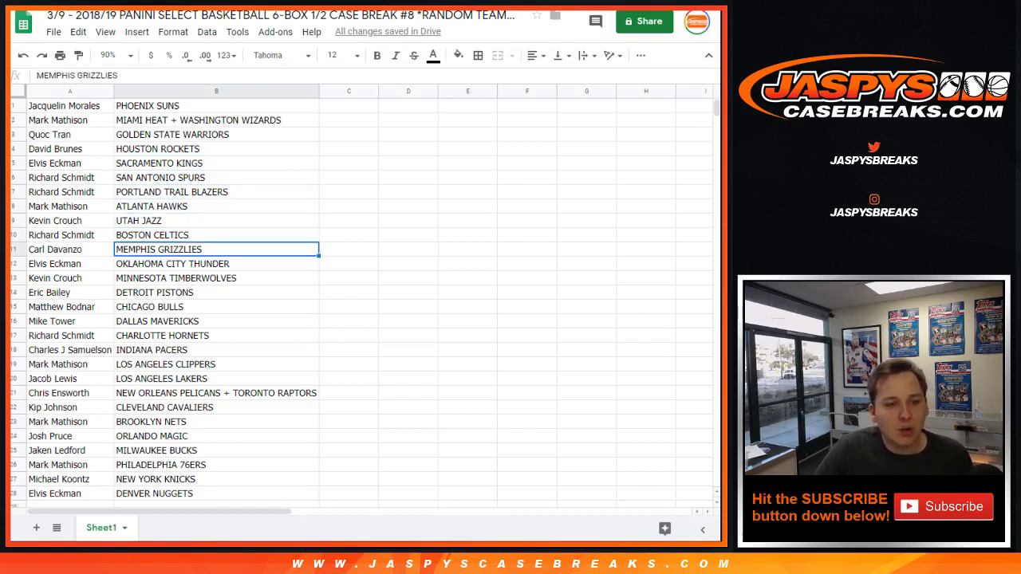
left_click(216, 264)
left_click(216, 278)
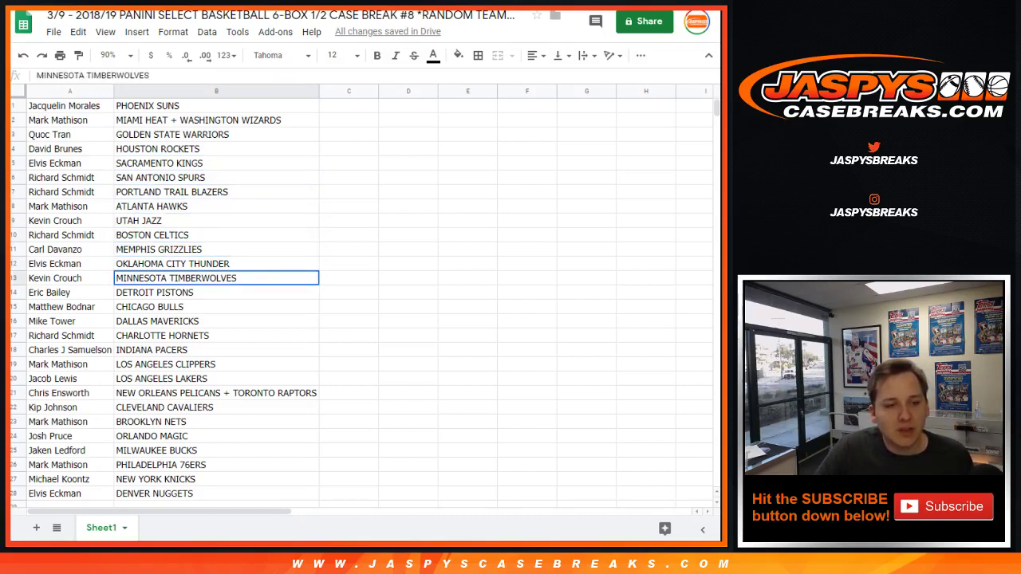
left_click(216, 293)
scroll(216, 293, "down", 3)
left_click(216, 207)
left_click(216, 221)
left_click(216, 235)
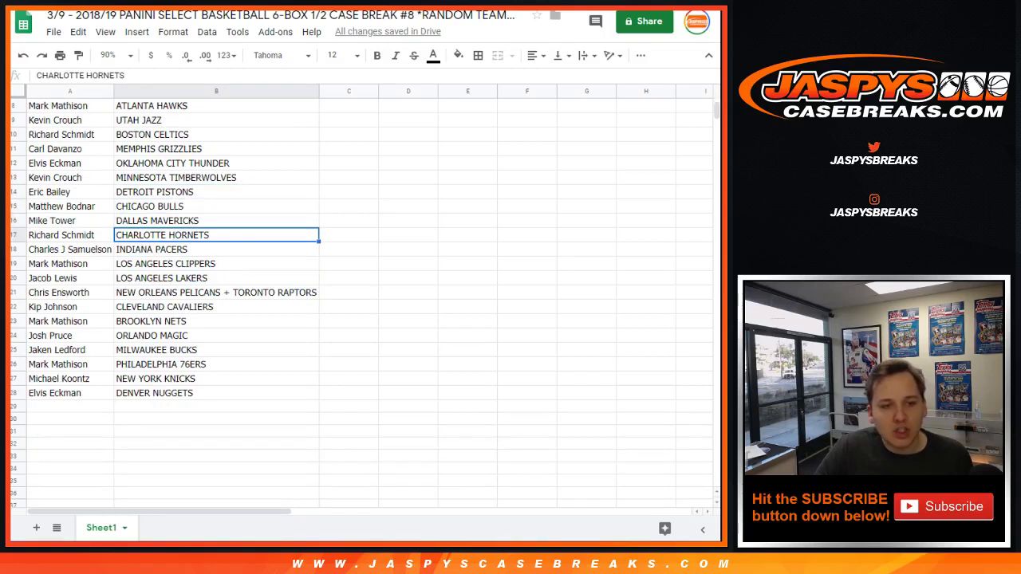
left_click(216, 249)
left_click(216, 264)
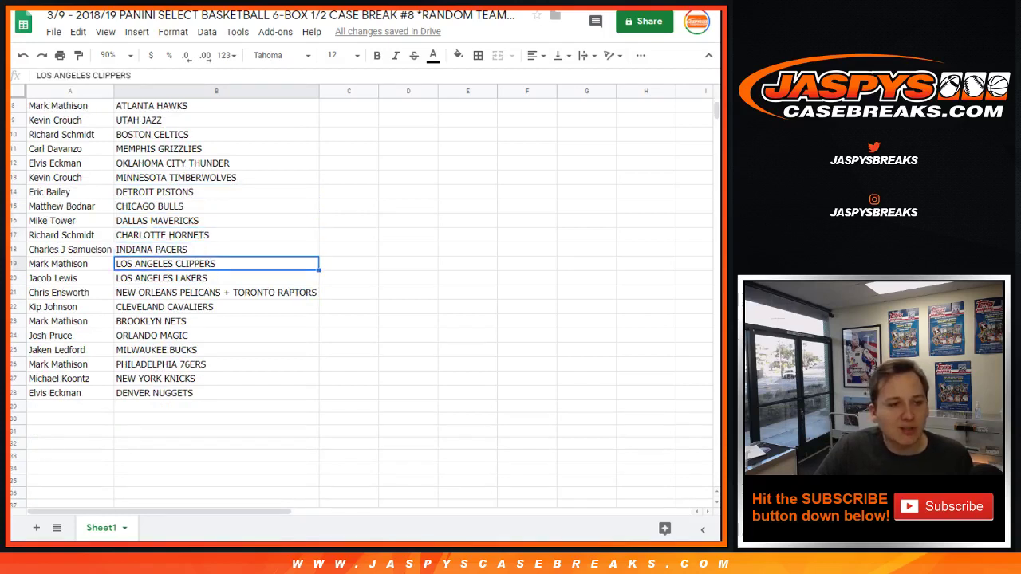
left_click(216, 279)
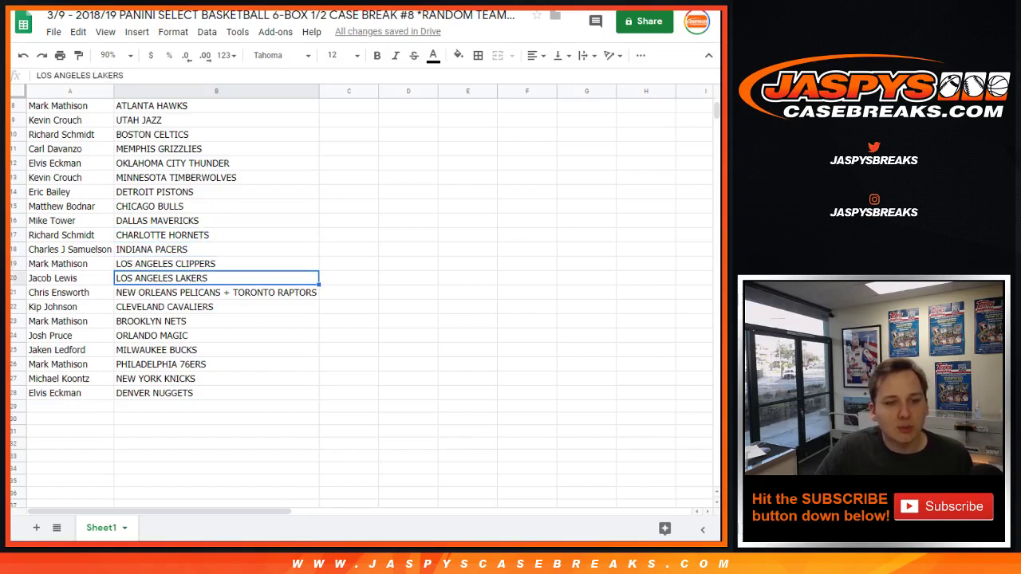
left_click(216, 292)
left_click(216, 307)
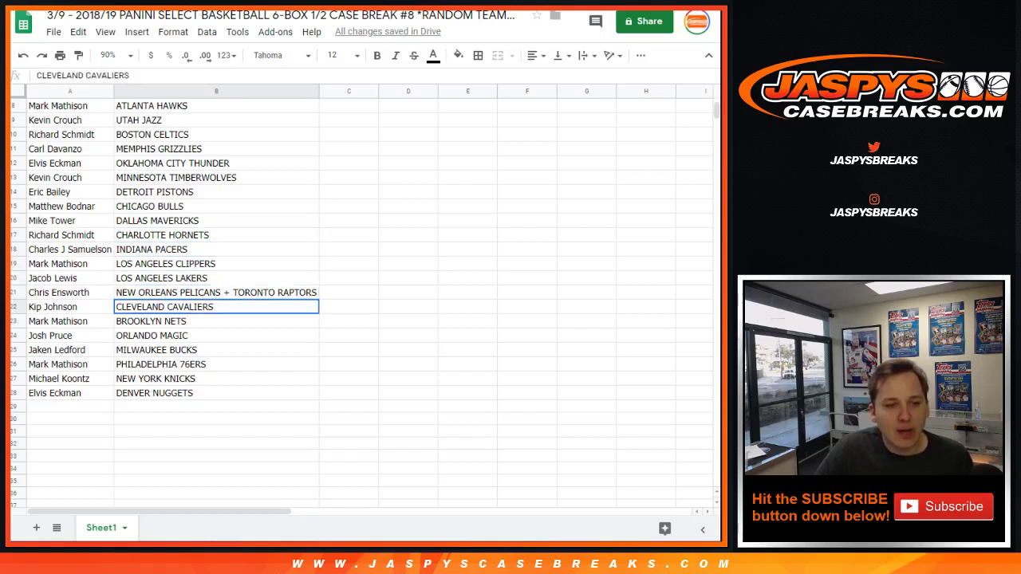
scroll(216, 307, "down", 2)
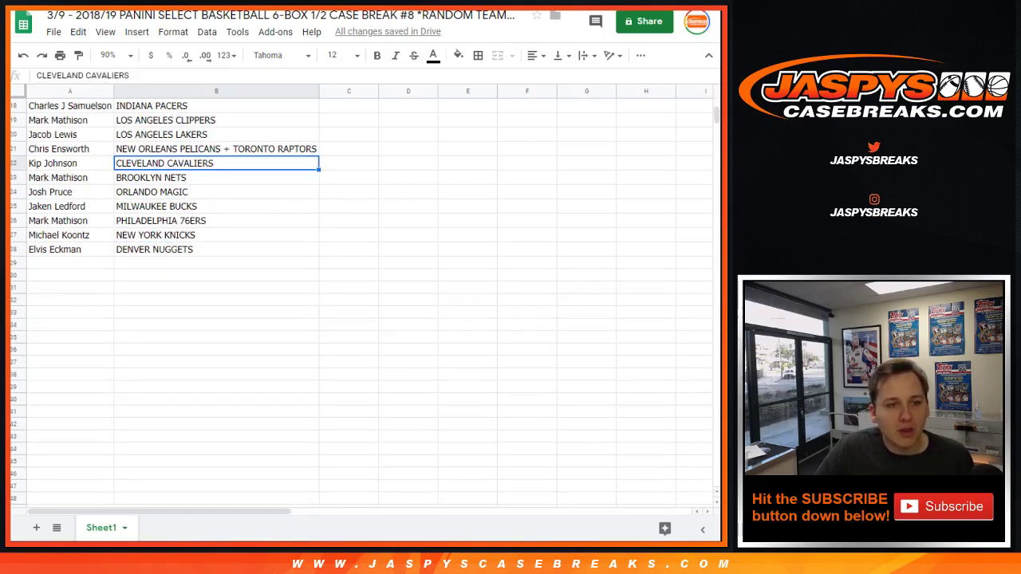
left_click(216, 177)
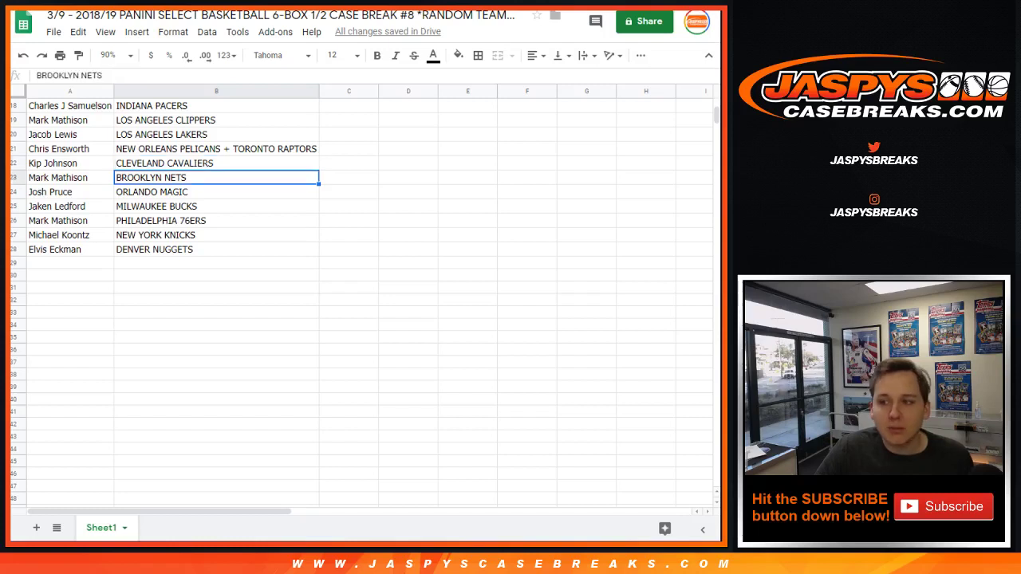
left_click(216, 192)
left_click(216, 207)
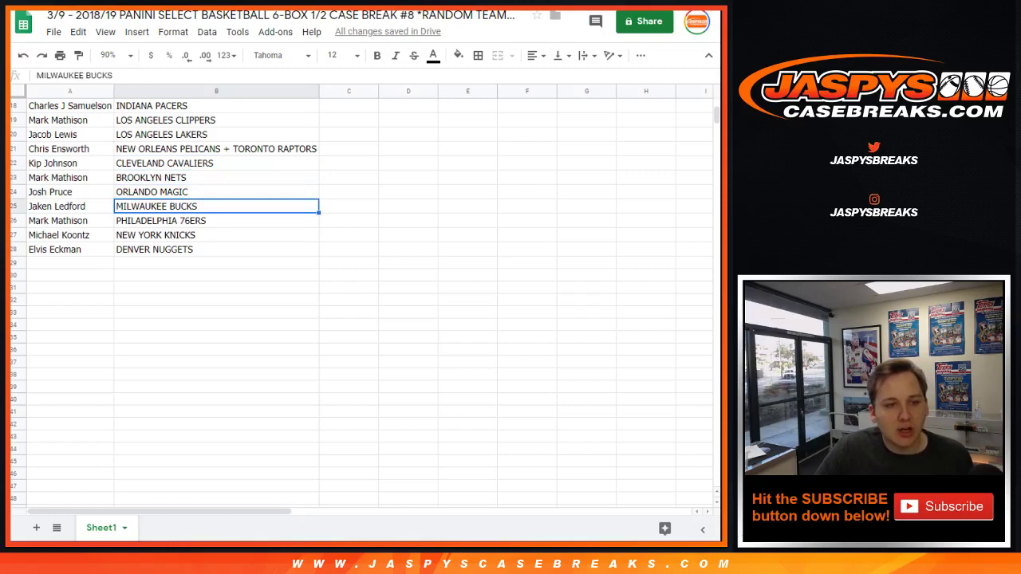
left_click(216, 221)
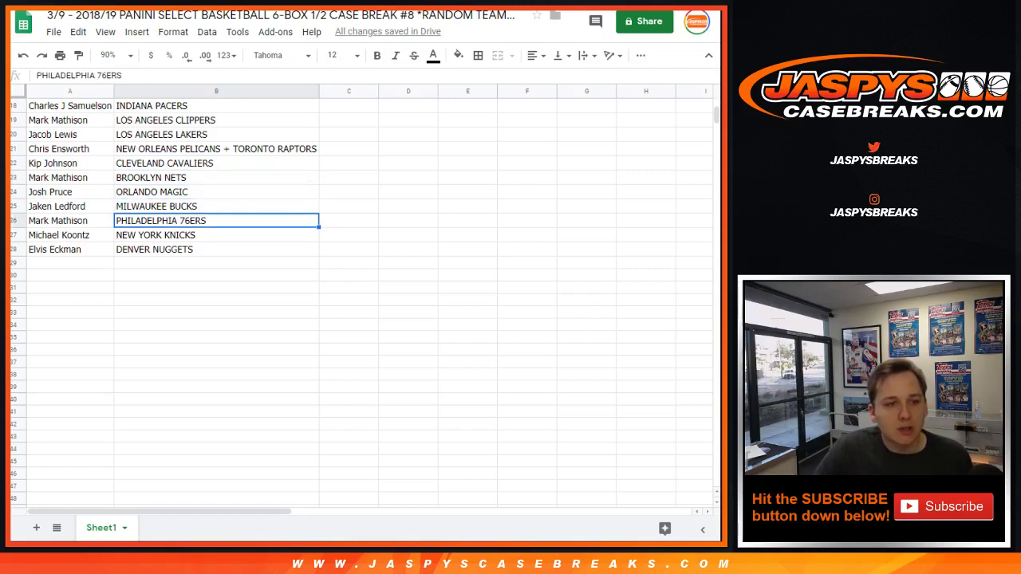
left_click(216, 235)
- Sort the whole sheet A → Z by the team names in column B
scroll(216, 235, "up", 2)
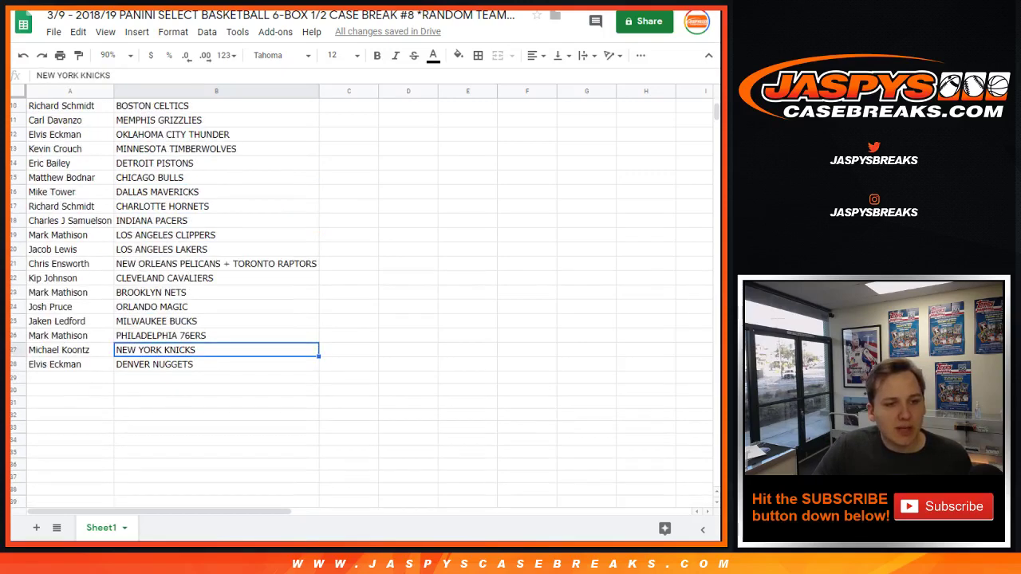
scroll(359, 303, "up", 3)
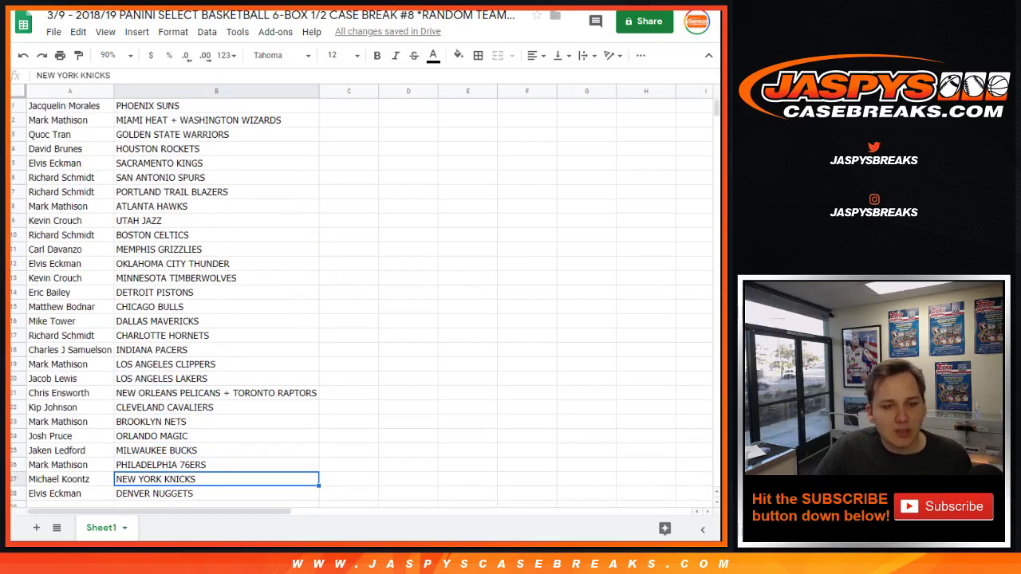
right_click(314, 91)
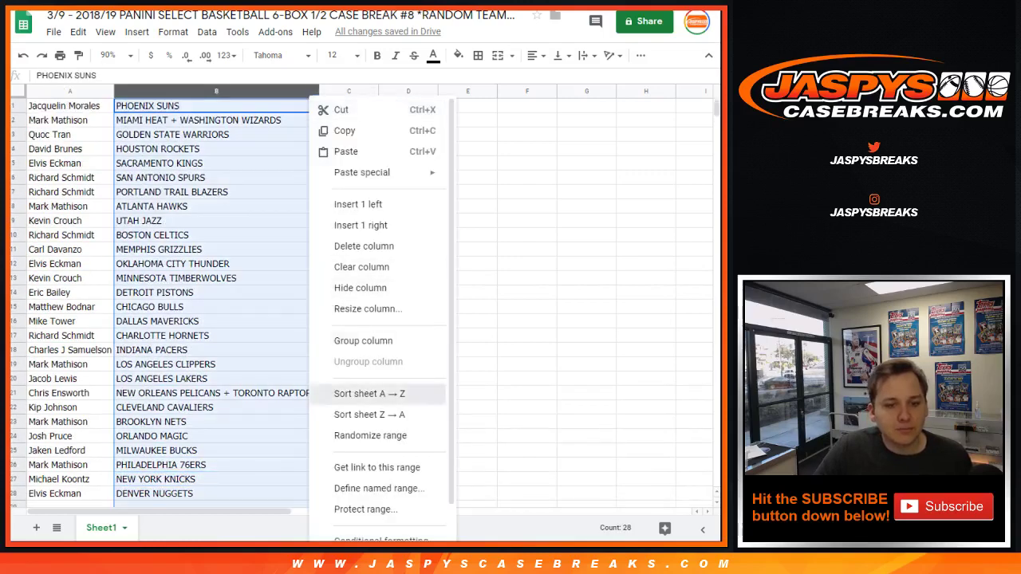
left_click(351, 394)
- Apply all borders to the 28 participant and team rows, A1:B28
left_click_drag(217, 494, 80, 106)
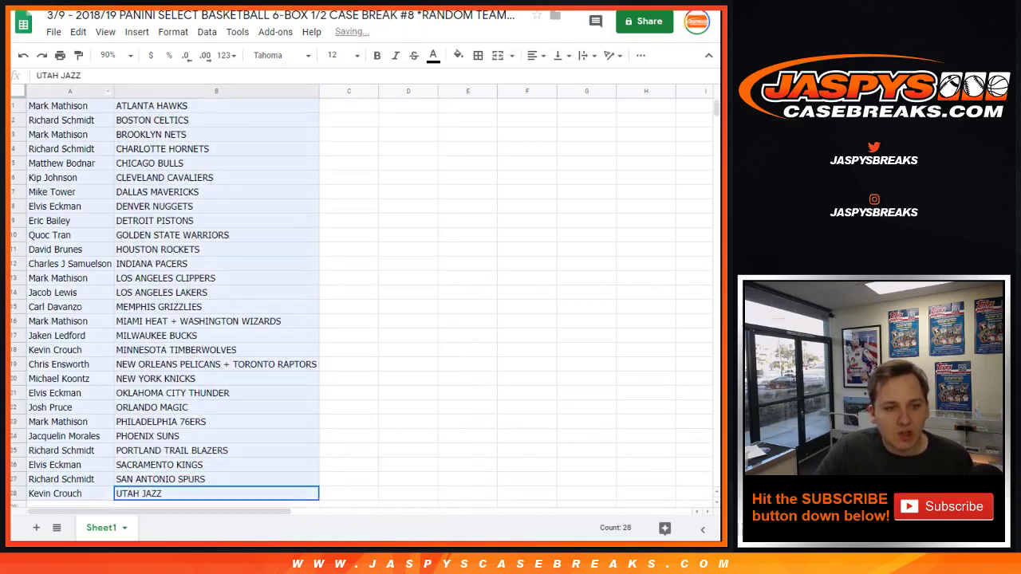
left_click(478, 55)
left_click(484, 80)
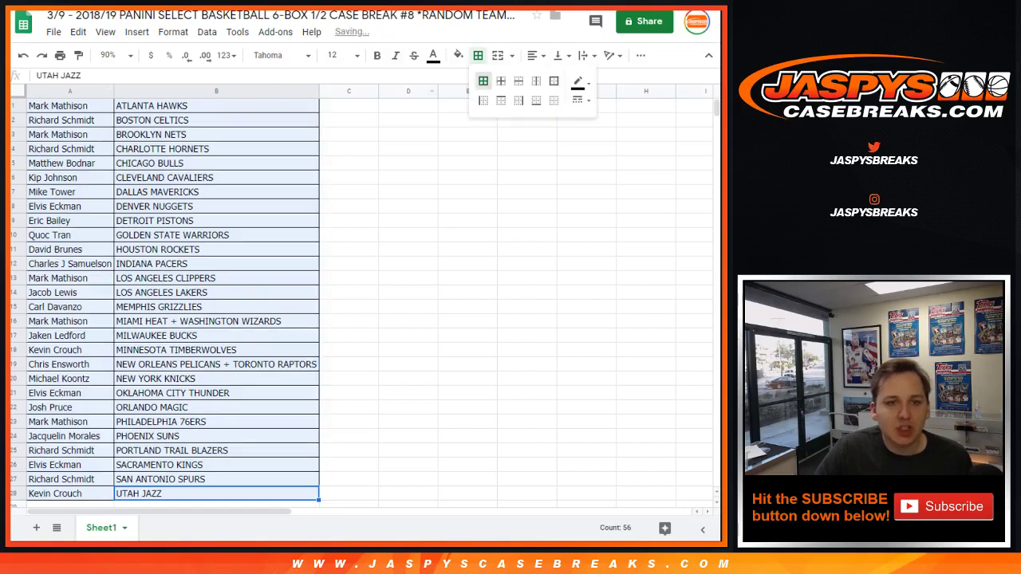
left_click(348, 162)
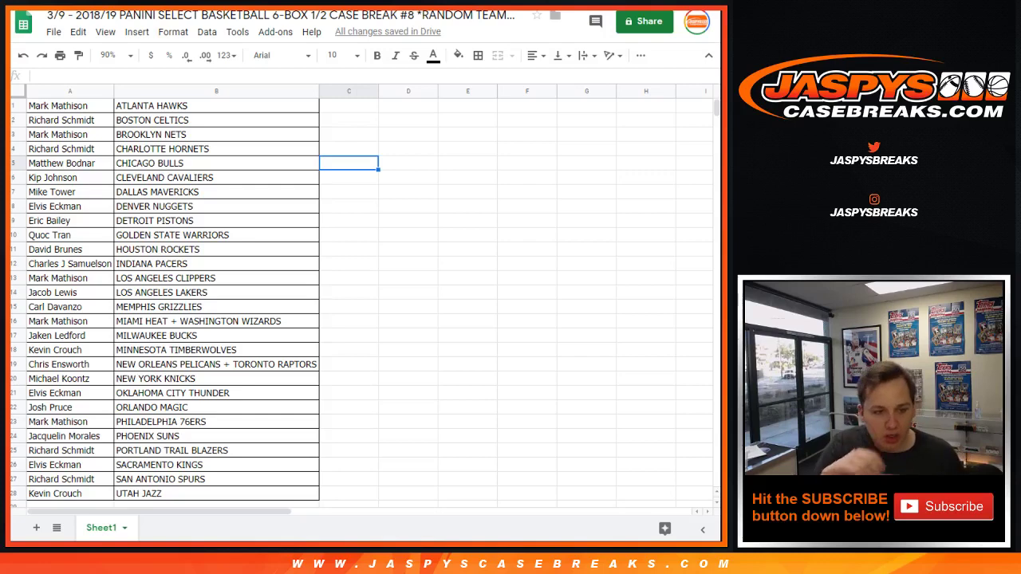
- Search the sheet for one participant's first name and highlight their matching rows 2, 4, 25 and 27 to review their teams
key("ctrl+f")
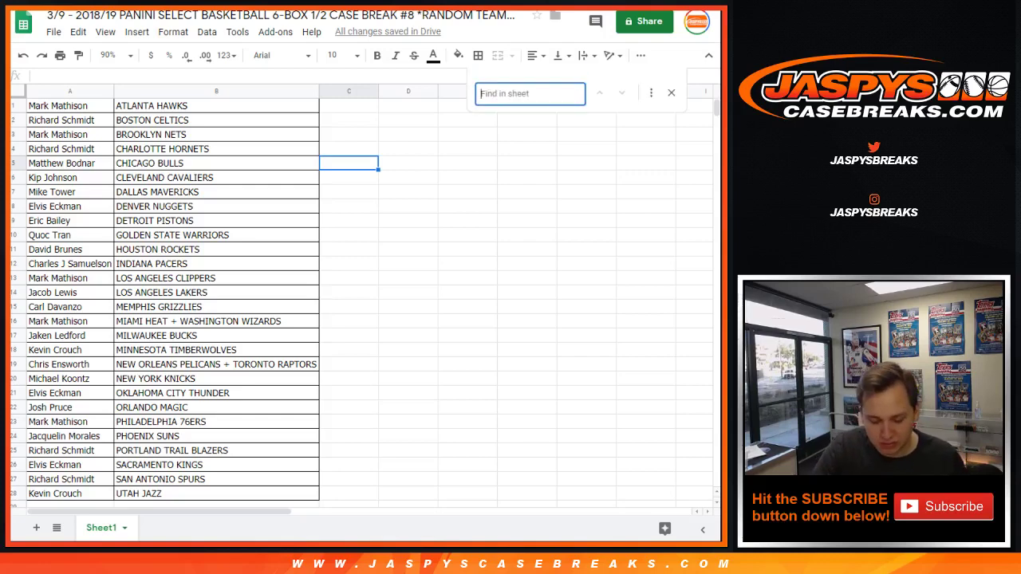
type("richard")
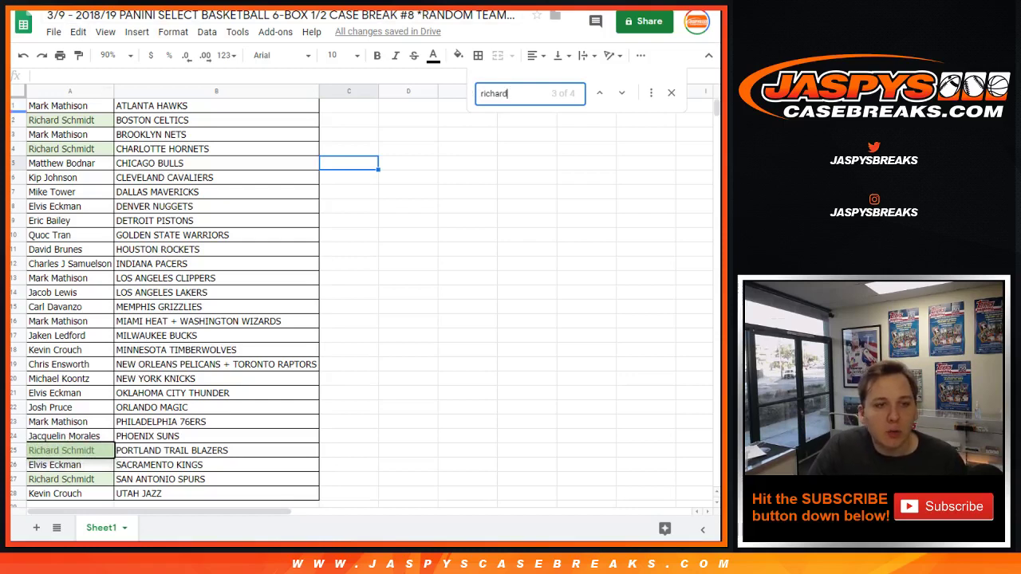
left_click(14, 121)
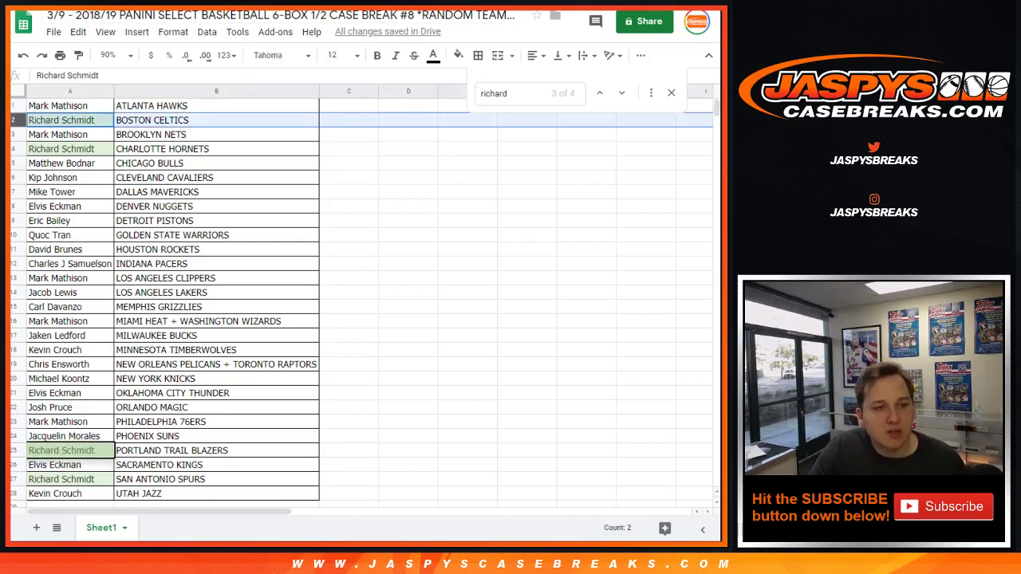
left_click(14, 149, "ctrl")
left_click(13, 450, "ctrl")
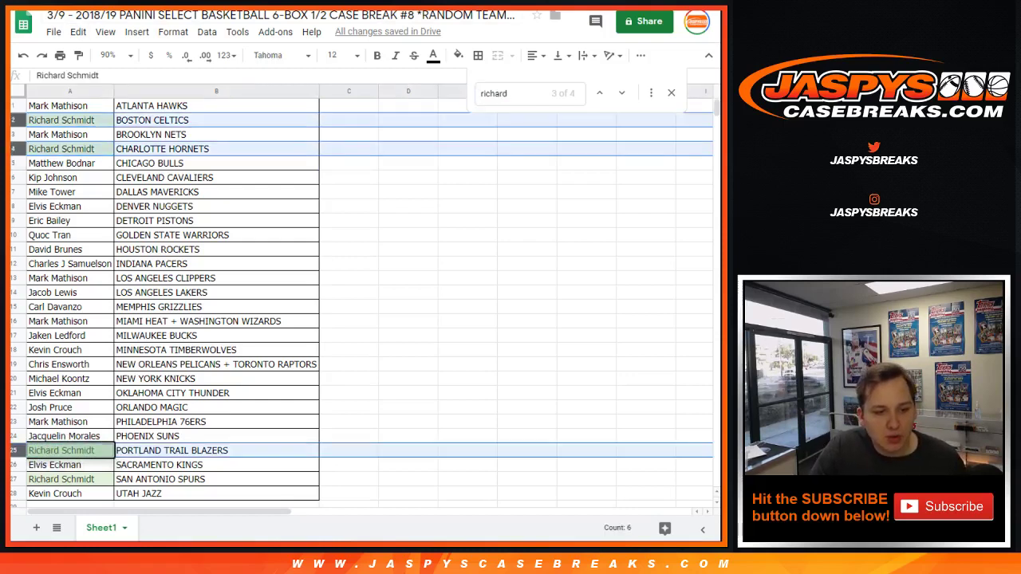
left_click(13, 478, "ctrl")
left_click(348, 235)
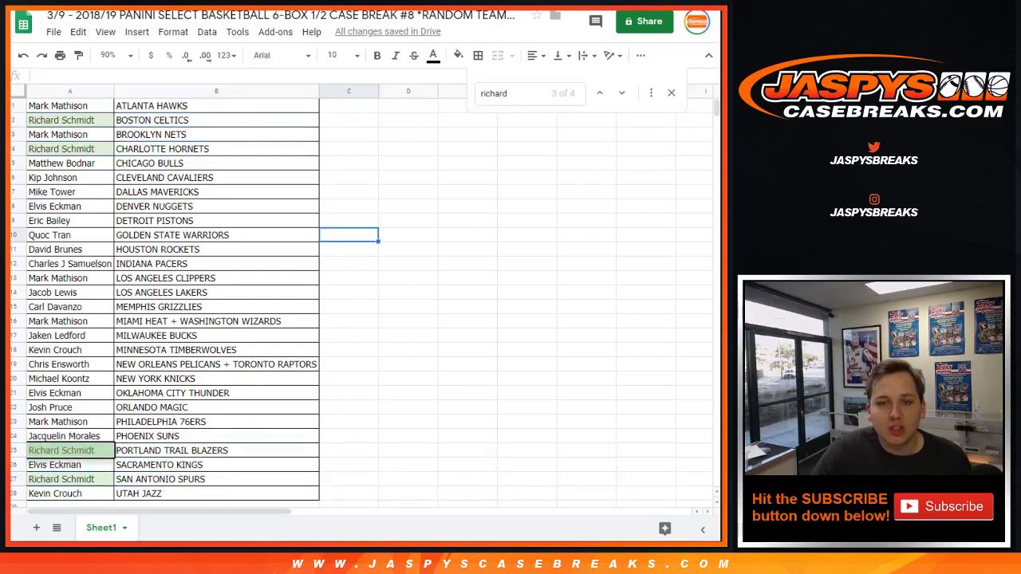
key("Escape")
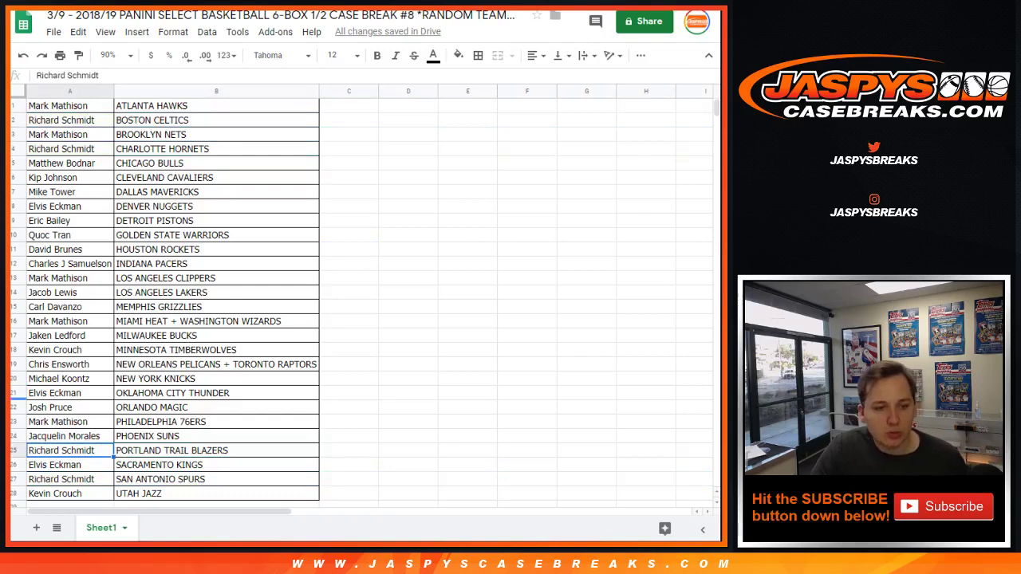
left_click(13, 407, "ctrl")
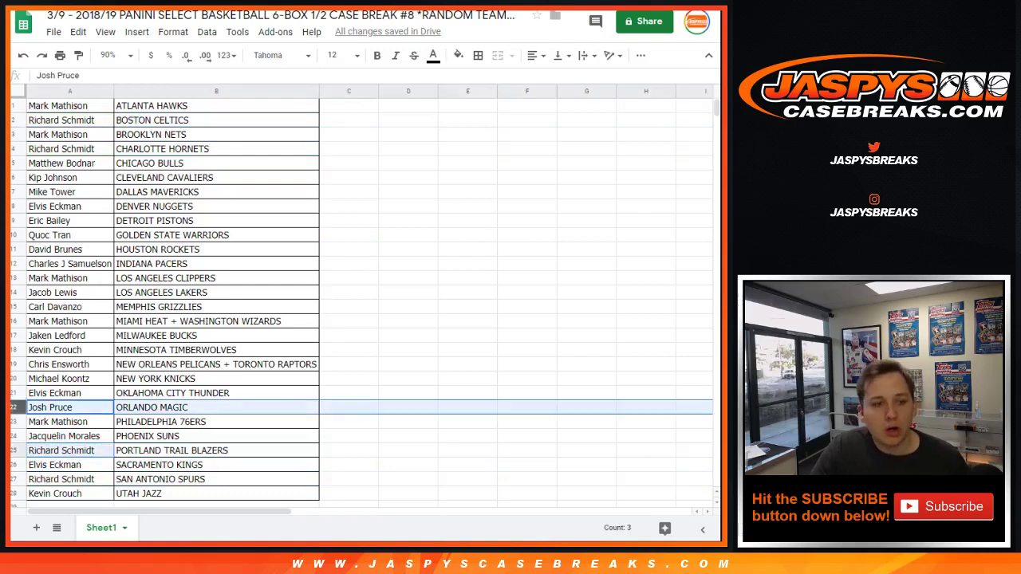
left_click(13, 307)
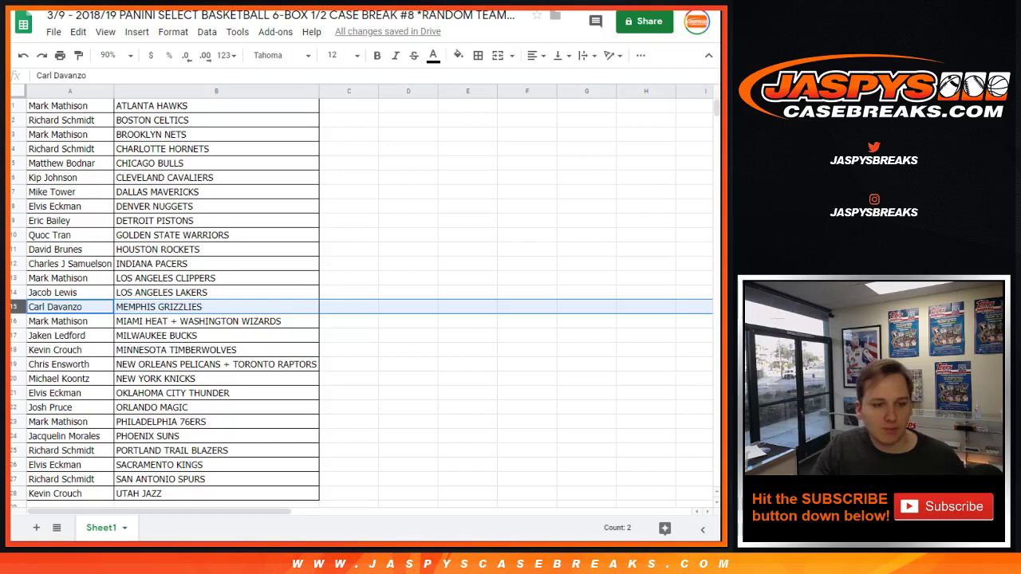
left_click(216, 307)
key("ctrl+c")
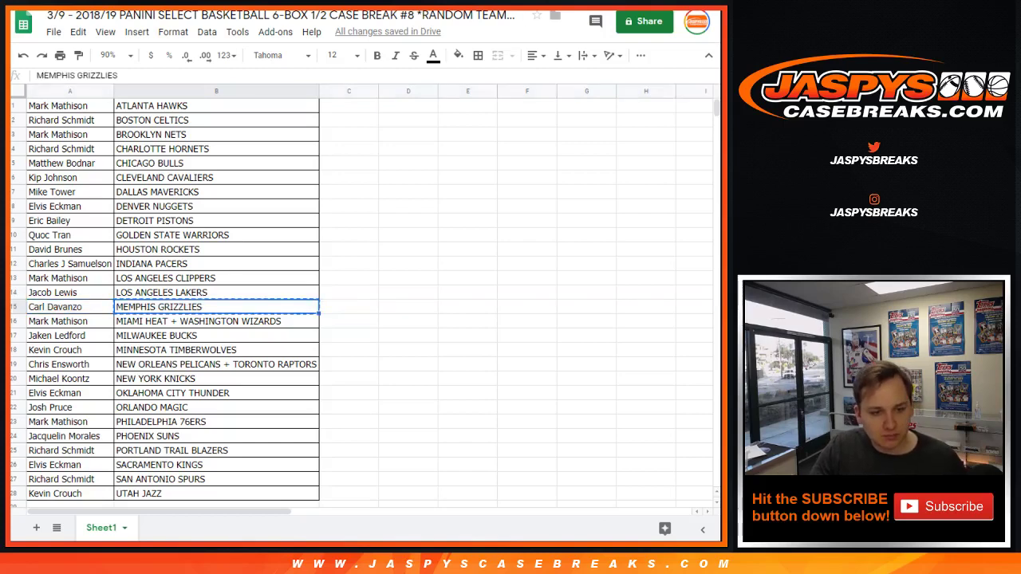
left_click(349, 407)
key("ctrl+v")
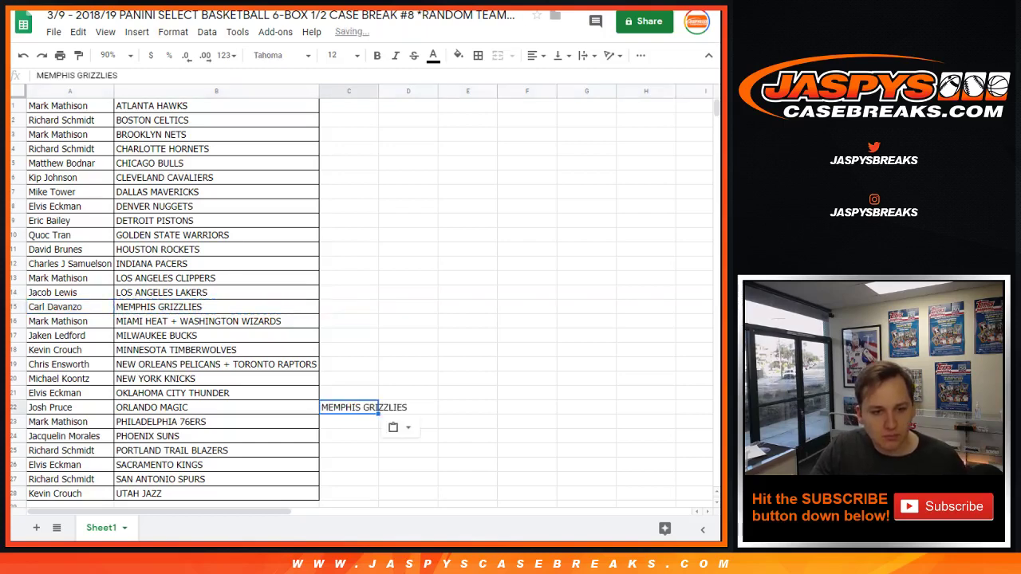
left_click(216, 408)
key("ctrl+c")
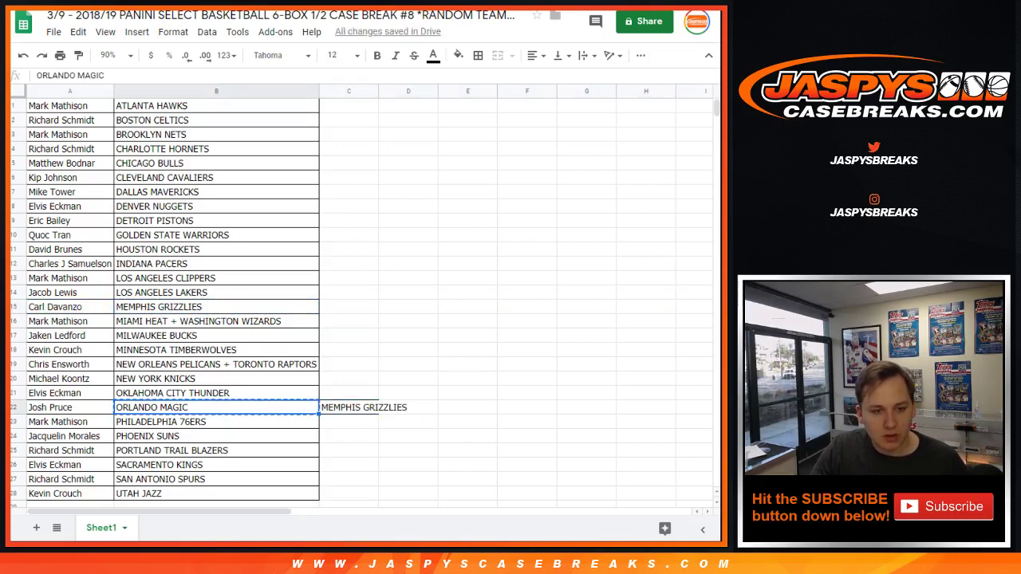
key("ctrl+z")
- Copy the Memphis Grizzlies participant's name from A15 into C22, beside the Orlando Magic row
left_click(71, 307)
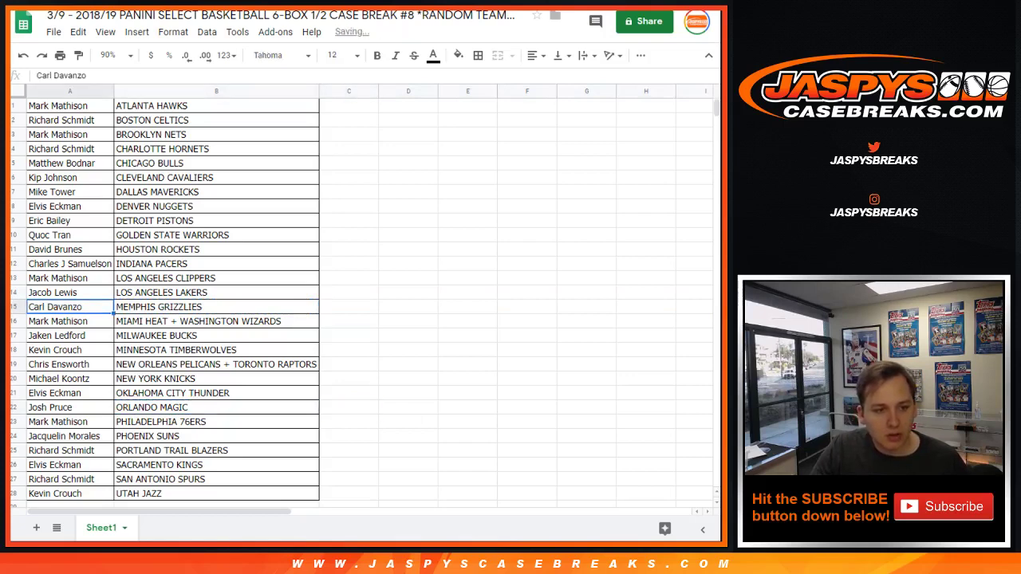
key("ctrl+c")
left_click(348, 407)
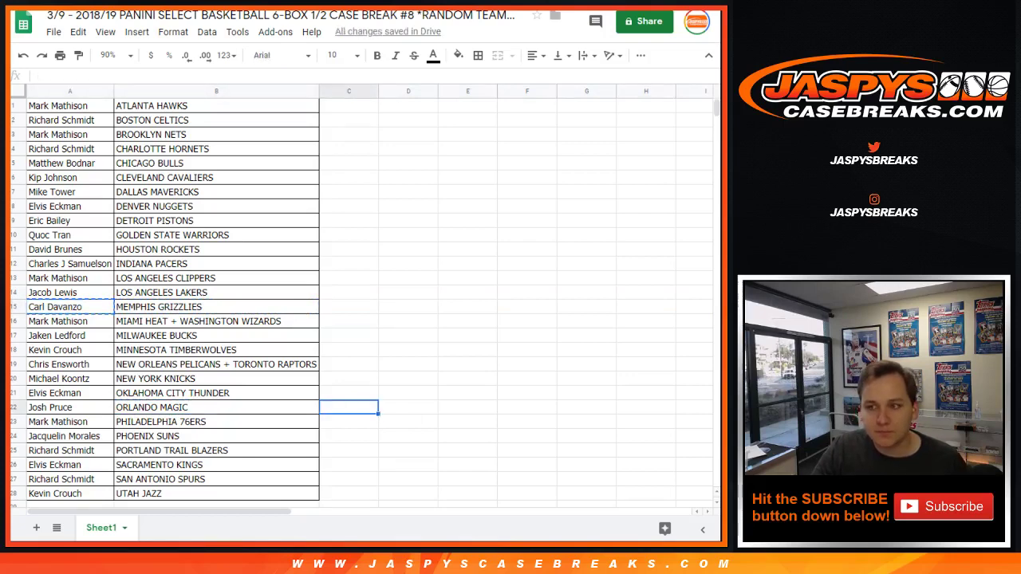
key("ctrl+v")
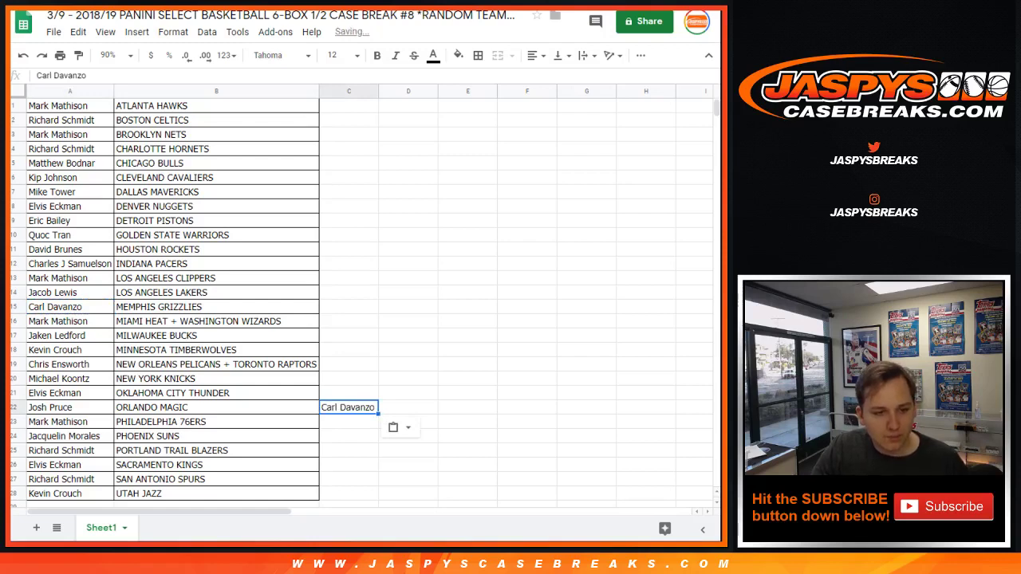
- Copy the Orlando Magic participant's name from A22 into C15, beside the Memphis Grizzlies row
left_click(70, 407)
key("ctrl+c")
left_click(349, 307)
key("ctrl+v")
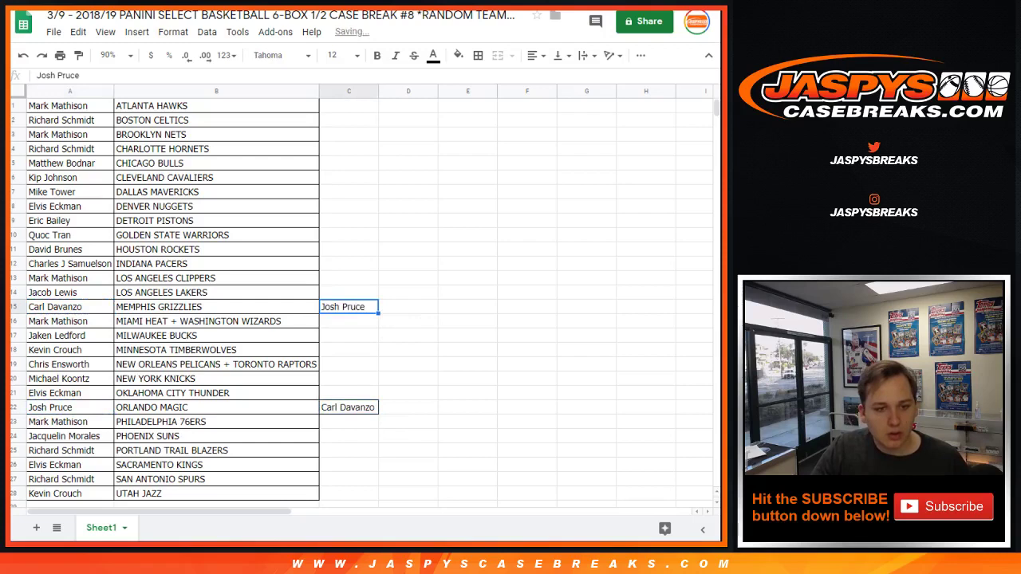
- Complete the trade in column A by putting the C15 name into A15 and the C22 name into A22
left_click(69, 306)
key("ctrl+v")
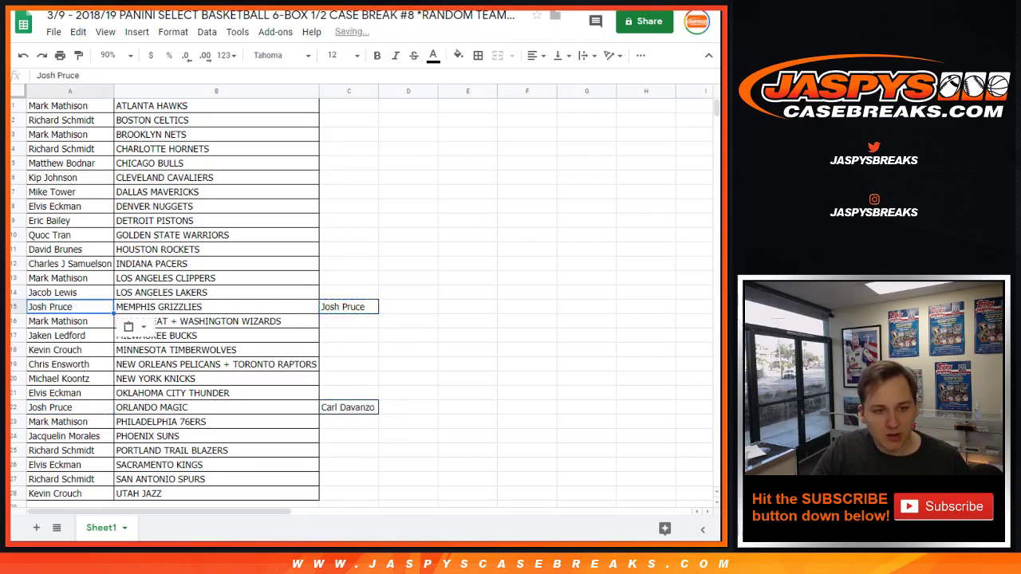
left_click(348, 407)
key("ctrl+c")
left_click(70, 407)
key("ctrl+v")
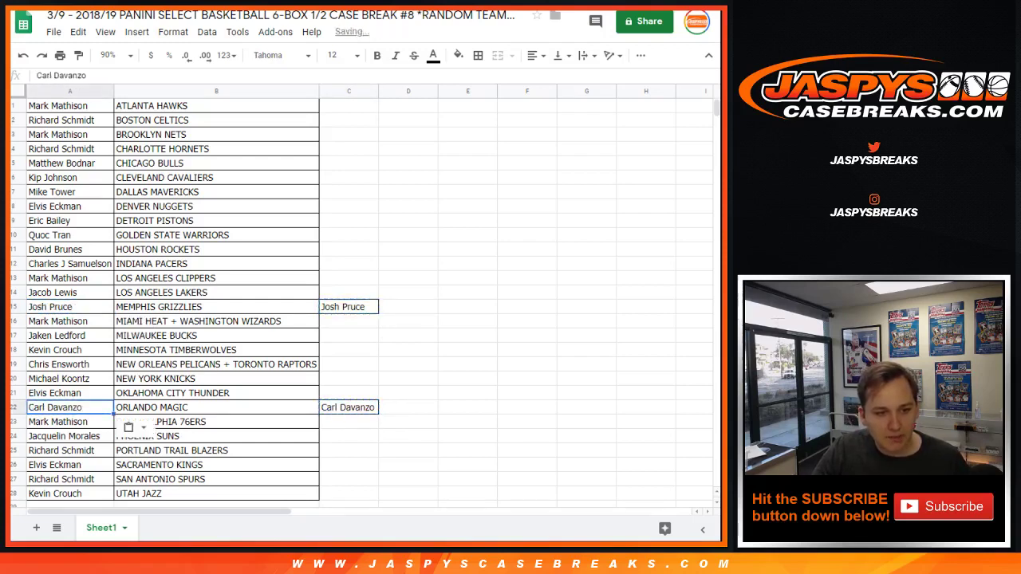
- Delete the helper names in C13:C23 and remove the borders from that range
left_click_drag(348, 278, 348, 422)
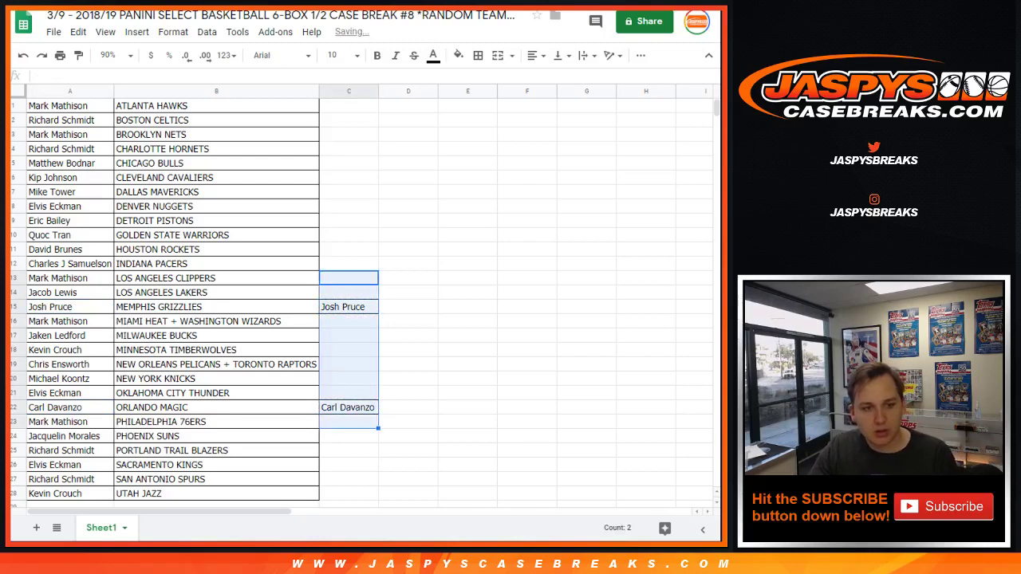
key("Delete")
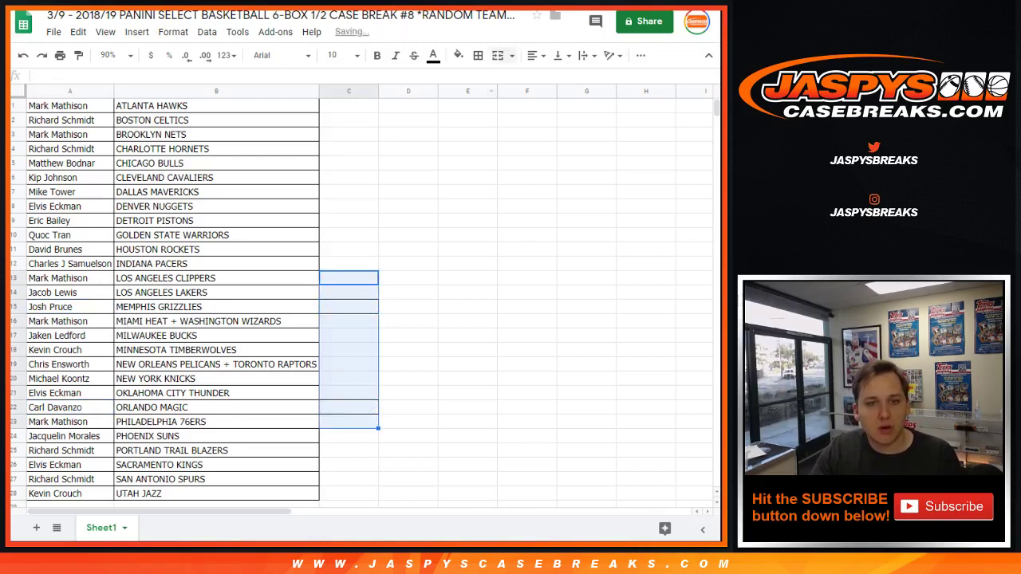
left_click(478, 55)
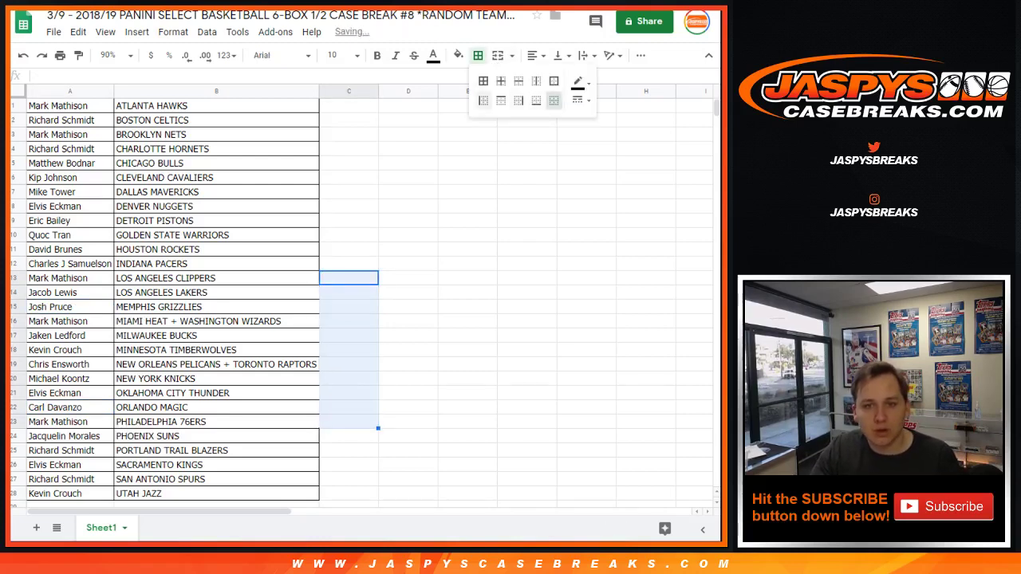
left_click(478, 56)
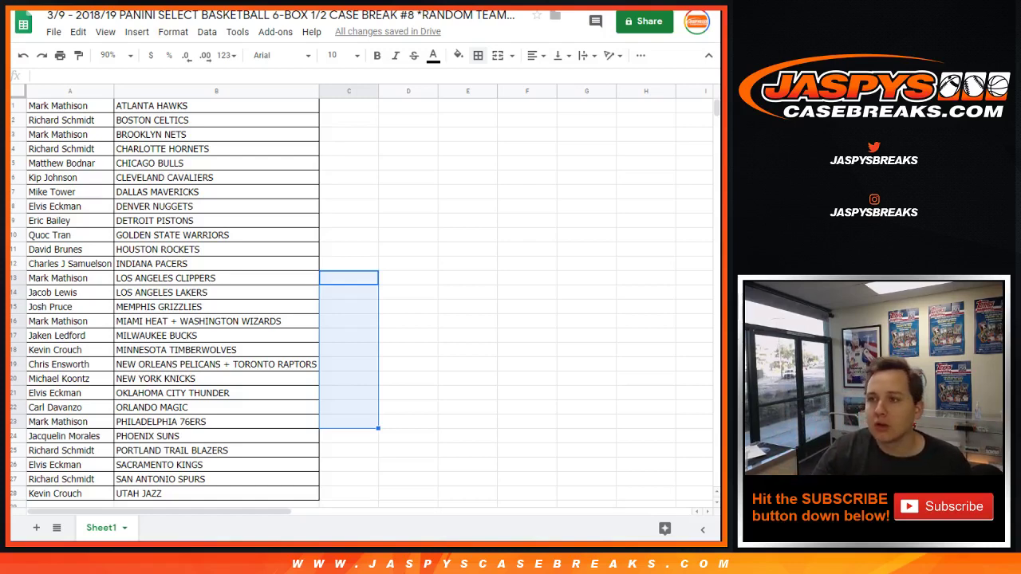
left_click(216, 263)
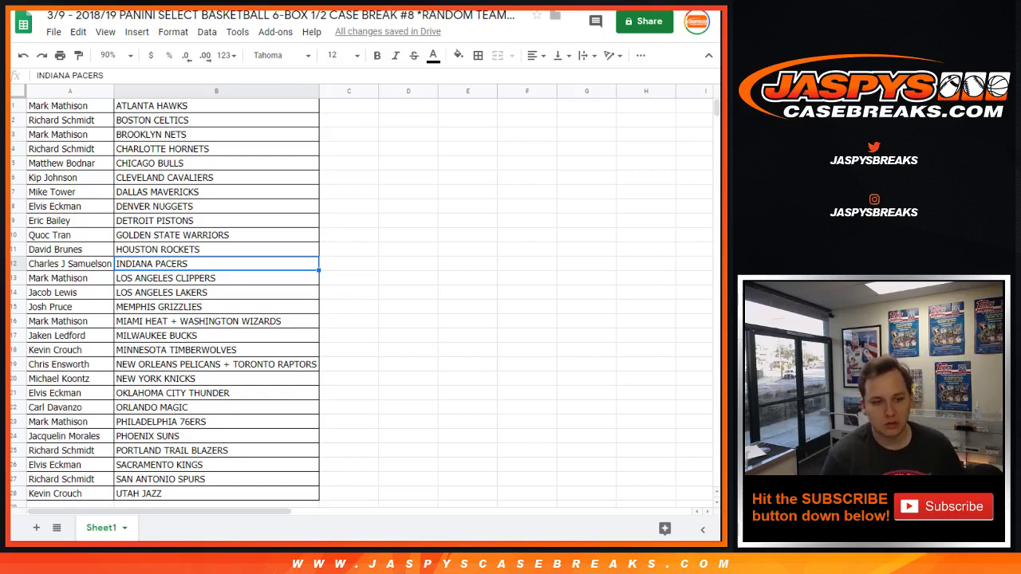
scroll(359, 303, "down", 2)
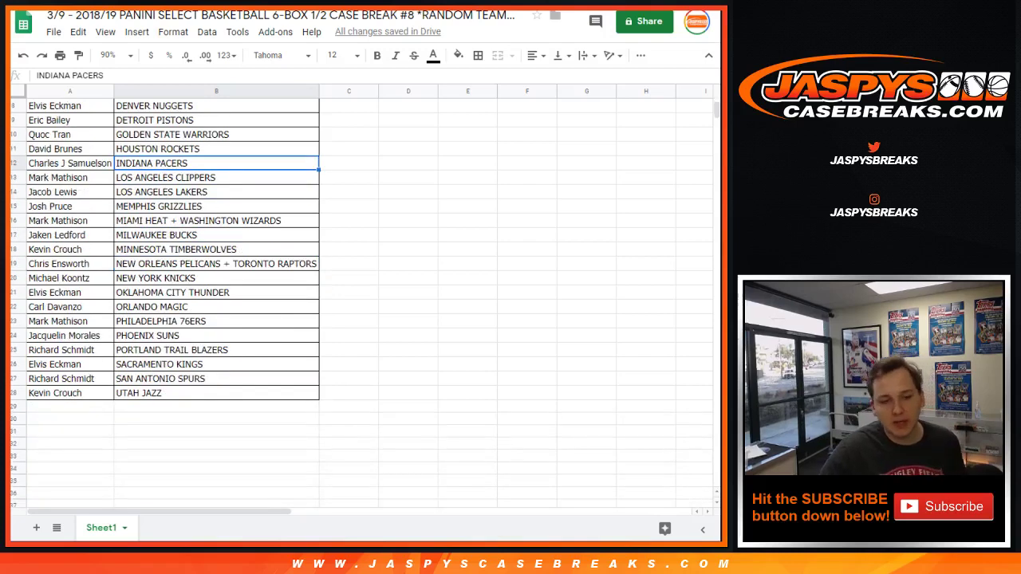
left_click(16, 393)
scroll(16, 393, "up", 2)
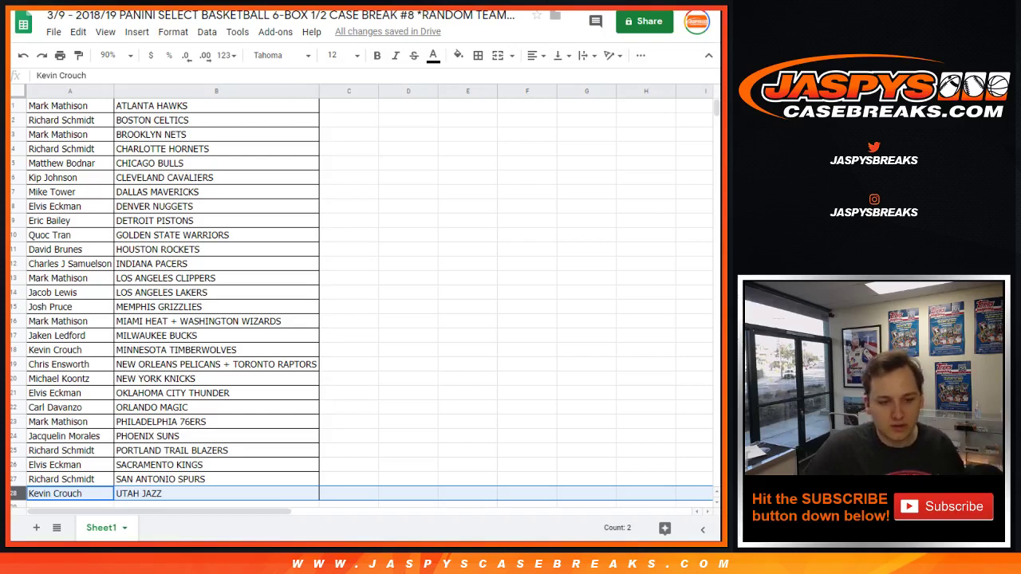
- Copy the Phoenix Suns participant's name from A24 into C22 and the Orlando Magic participant's name from A22 into C24
left_click(70, 436)
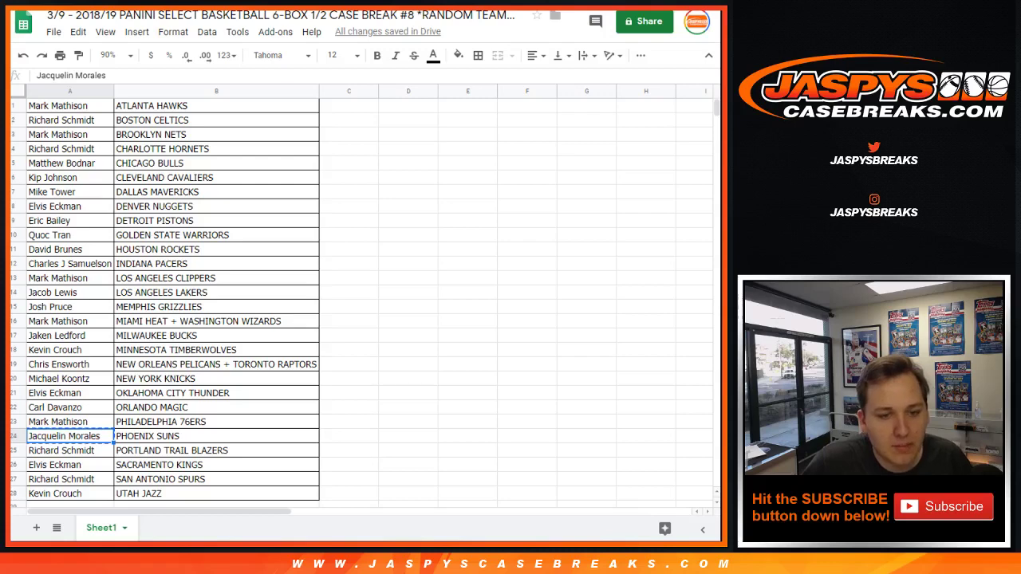
left_click(349, 407)
key("ctrl+v")
left_click(70, 407)
key("ctrl+c")
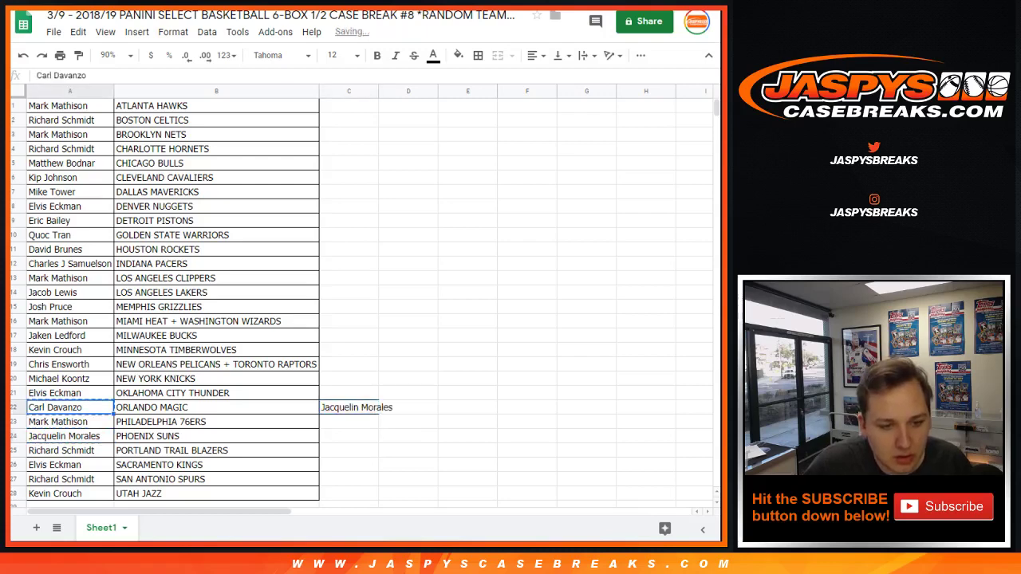
left_click(349, 436)
key("ctrl+v")
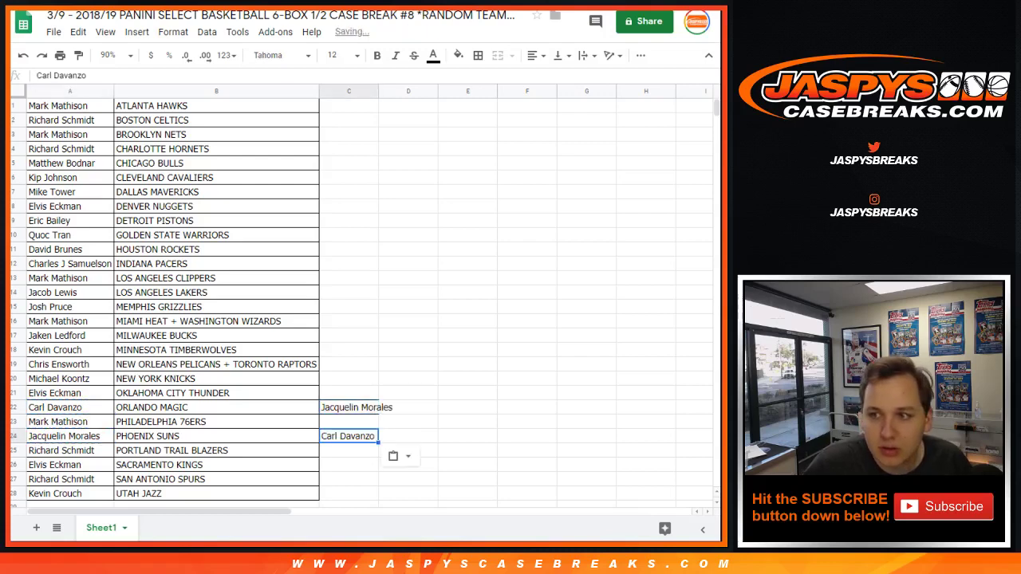
- Trade the Phoenix Suns and Orlando Magic participants by copying the C24 name into A24 and the C22 name into A22
key("ctrl+c")
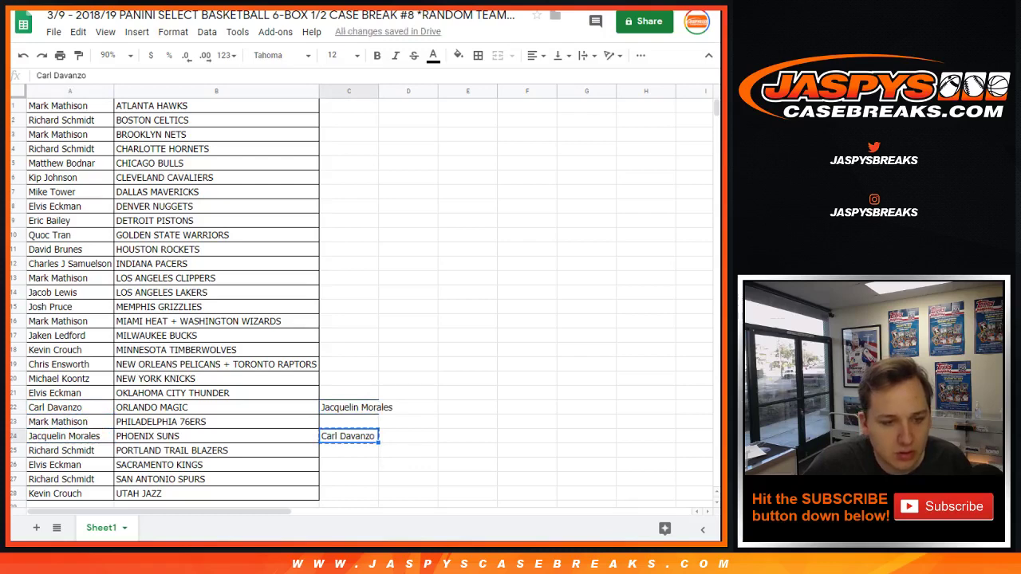
left_click(71, 436)
key("ctrl+v")
left_click(348, 407)
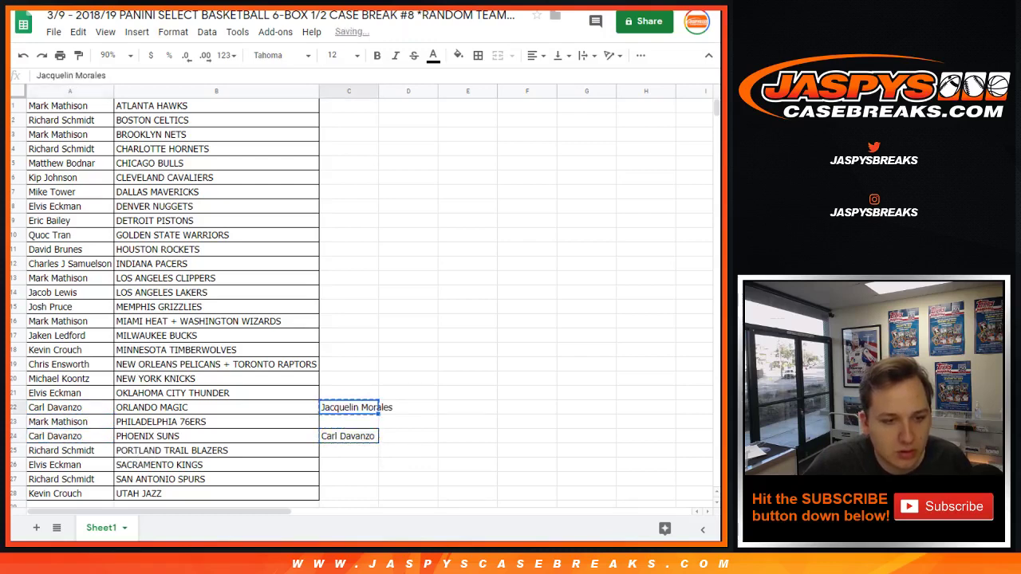
left_click(70, 408)
key("ctrl+v")
- Delete the helper names in C18:C25 and clear that range's borders
left_click_drag(349, 350, 349, 450)
key("Delete")
left_click(478, 55)
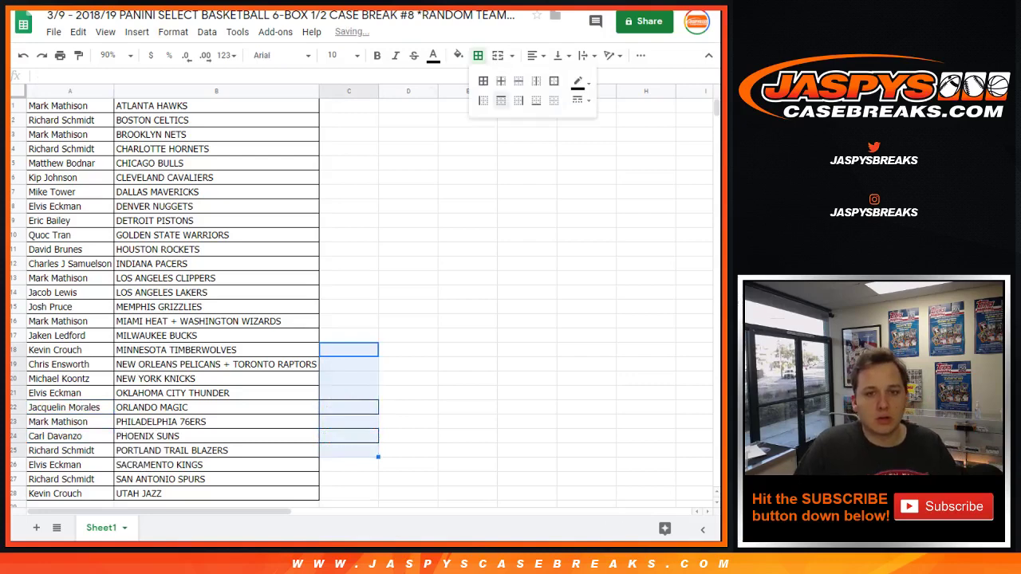
left_click(553, 99)
left_click(482, 100)
left_click(478, 55)
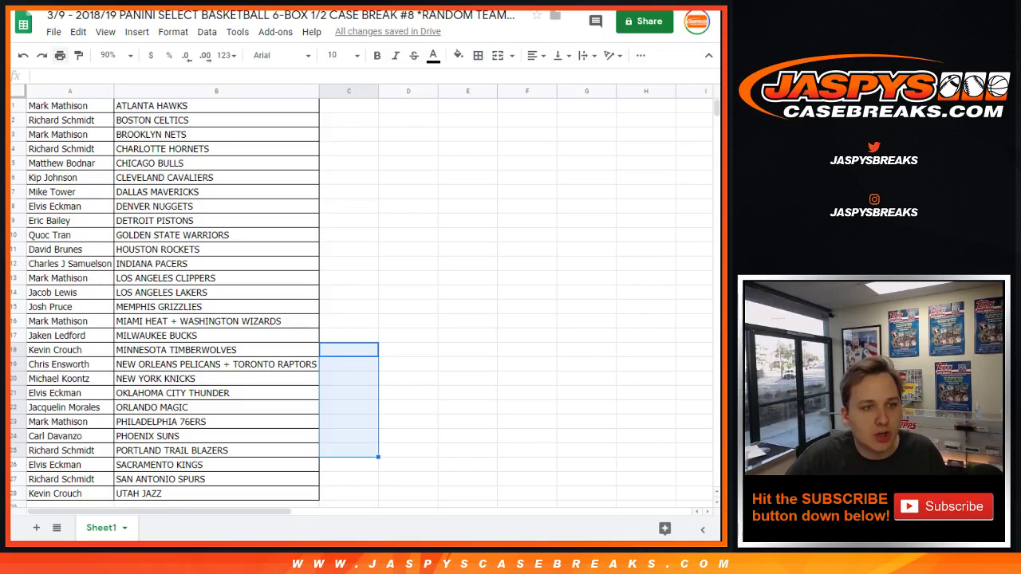
- Adjust the headers and footers in the print settings, and print the current sheet on the Samsung M2020 Series printer
left_click(60, 55)
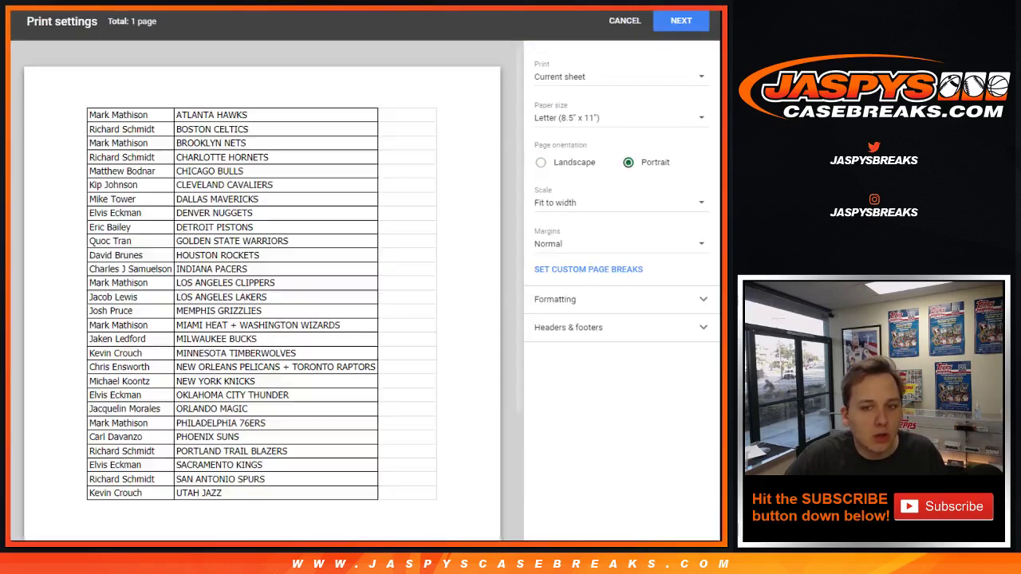
left_click(569, 327)
left_click(540, 378)
left_click(680, 20)
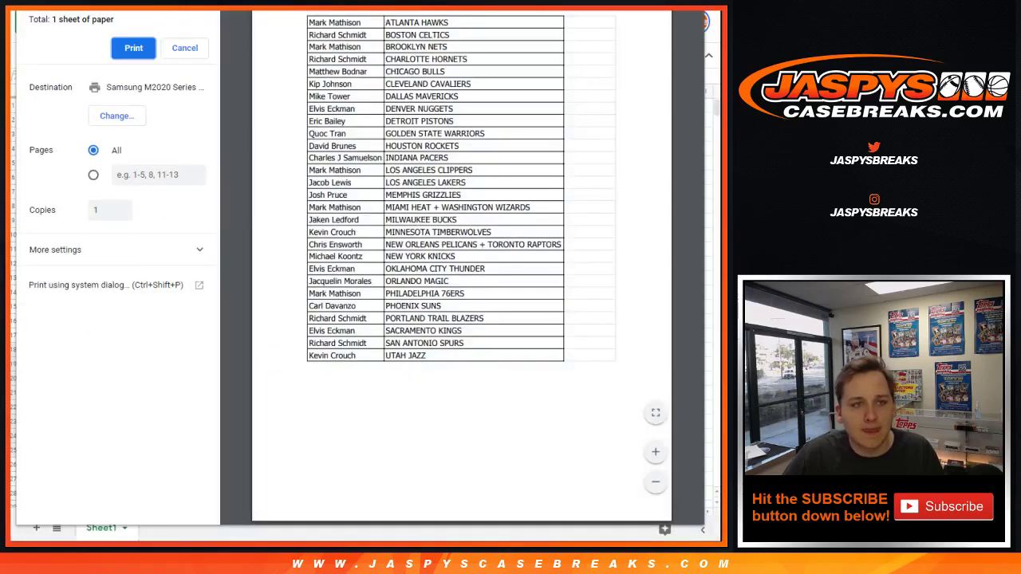
left_click(133, 48)
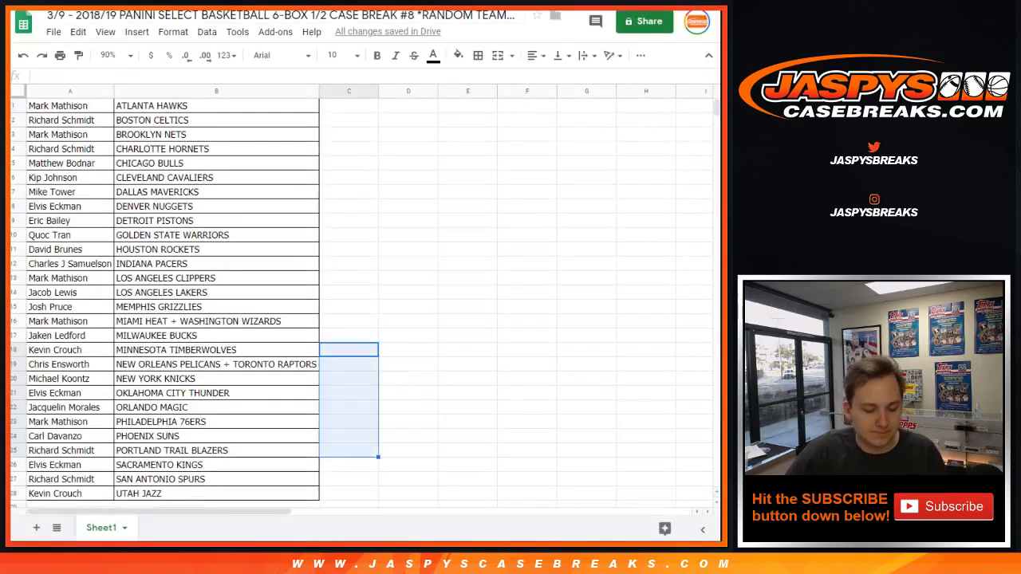